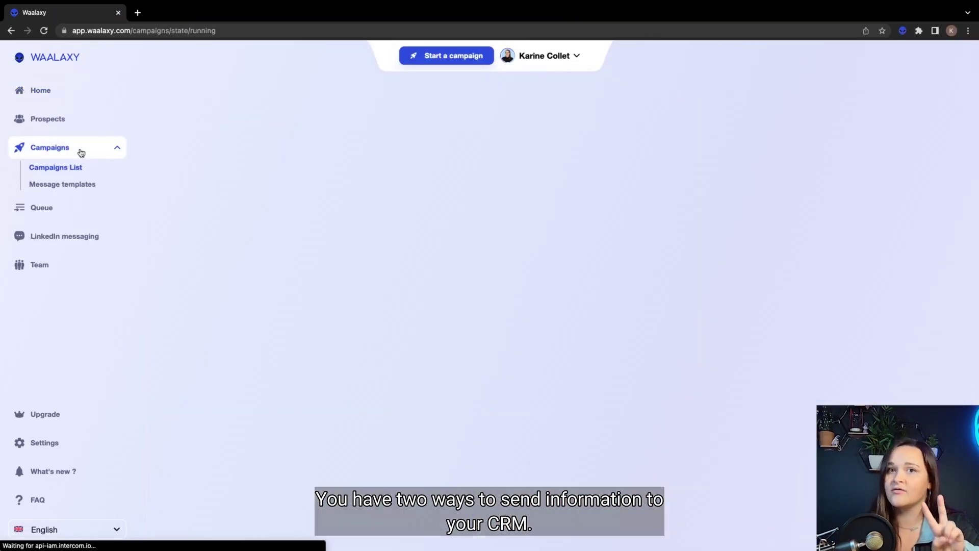
{"action": "left_click", "coordinate": [865, 97]}
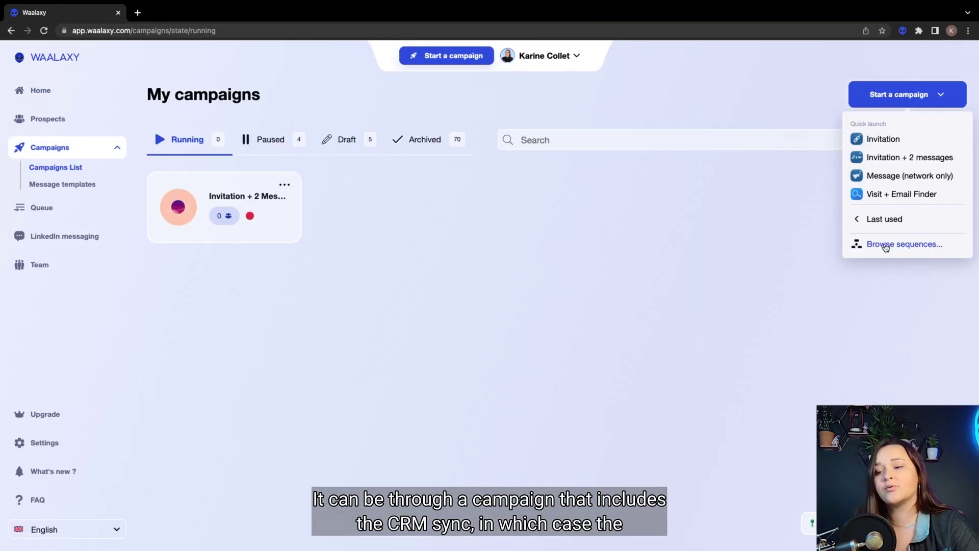
{"action": "left_click", "coordinate": [883, 244]}
{"action": "left_click", "coordinate": [258, 148]}
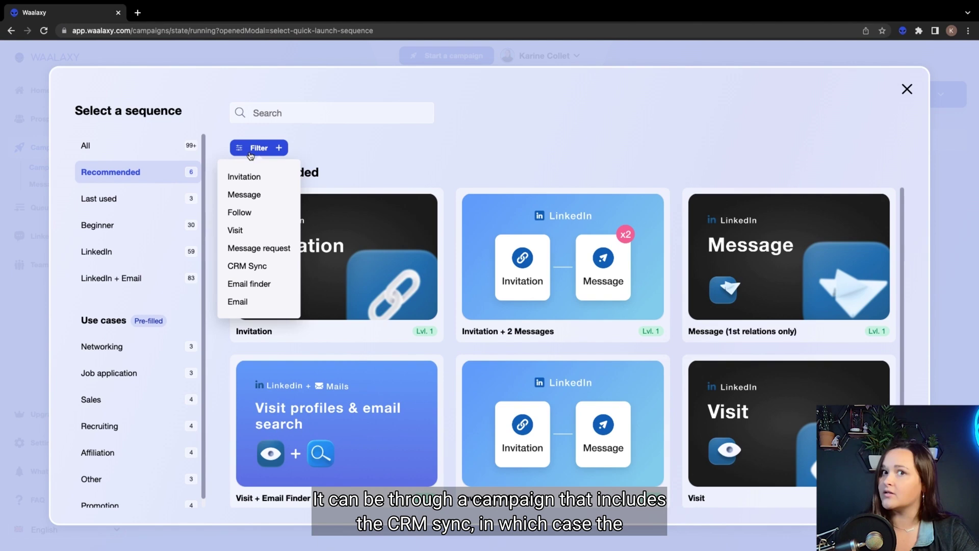
{"action": "left_click", "coordinate": [257, 265]}
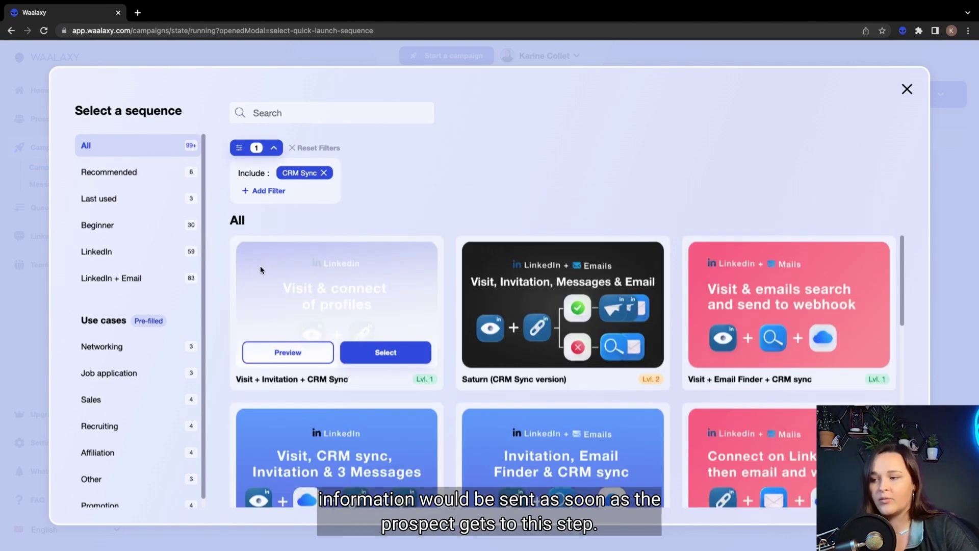
{"action": "left_click", "coordinate": [321, 351]}
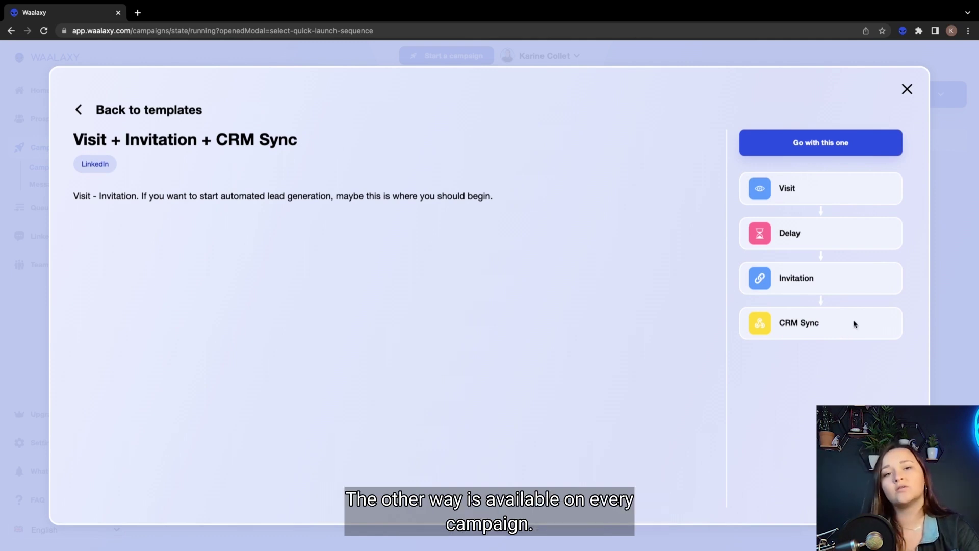
{"action": "left_click", "coordinate": [907, 90]}
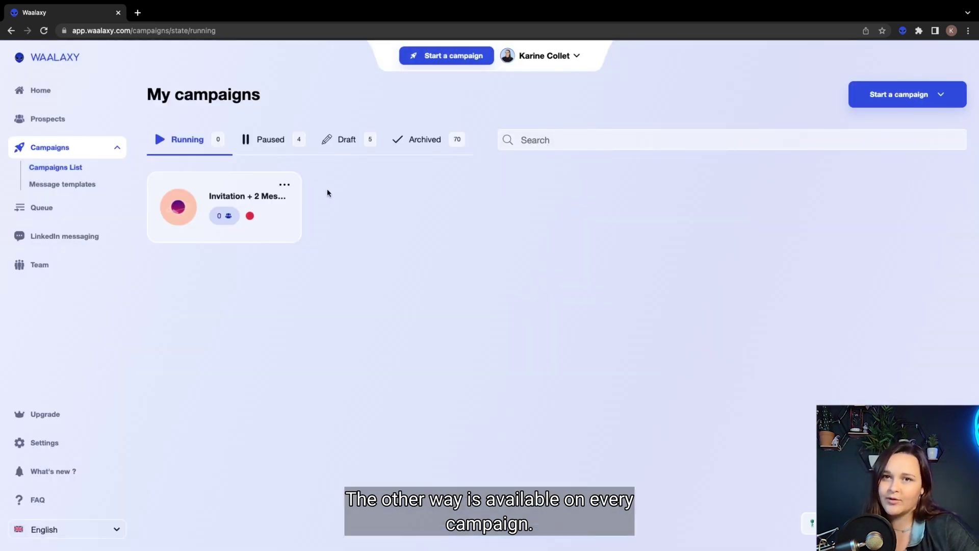
Edit the Invitation + 2 Messages #5 campaign's Action on reply step and choose the Hubspot integration
{"action": "left_click", "coordinate": [243, 197]}
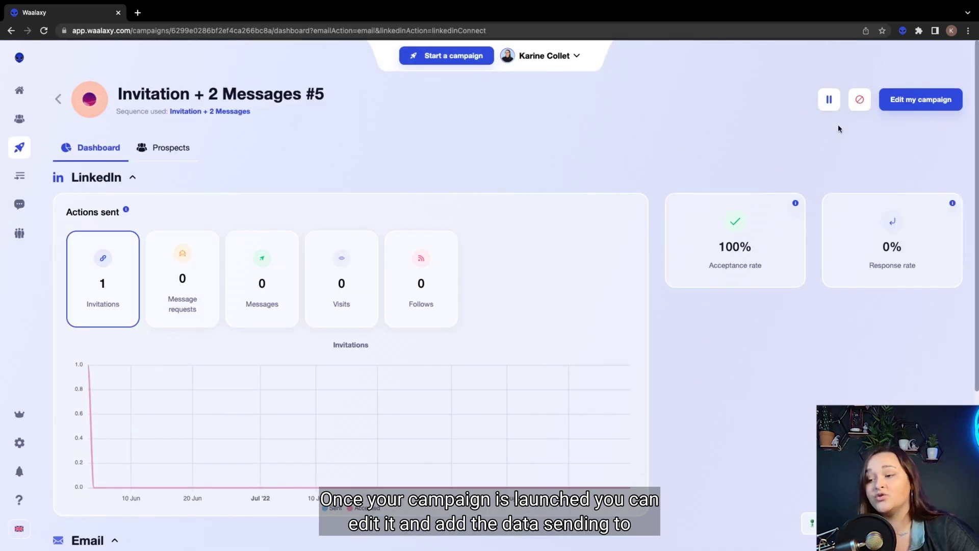
{"action": "left_click", "coordinate": [902, 104]}
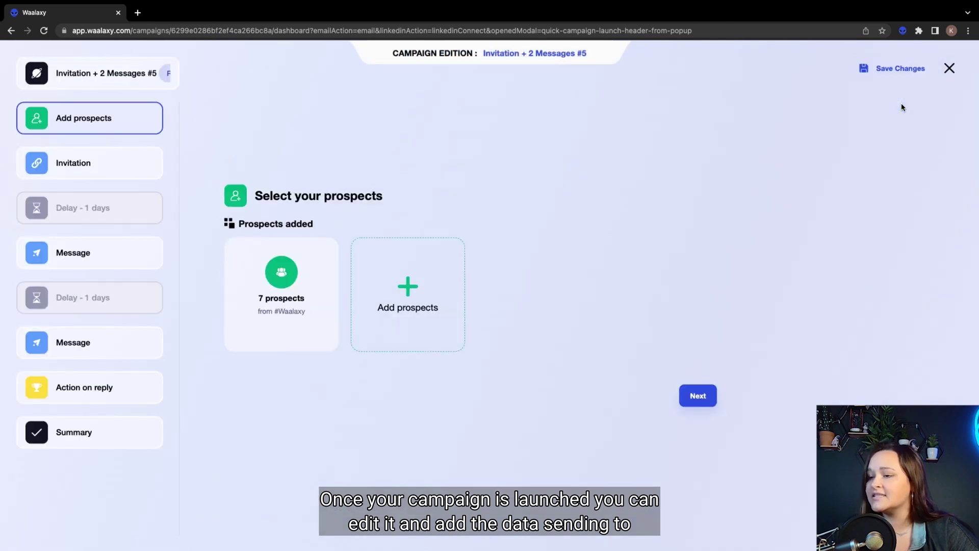
{"action": "left_click", "coordinate": [97, 392]}
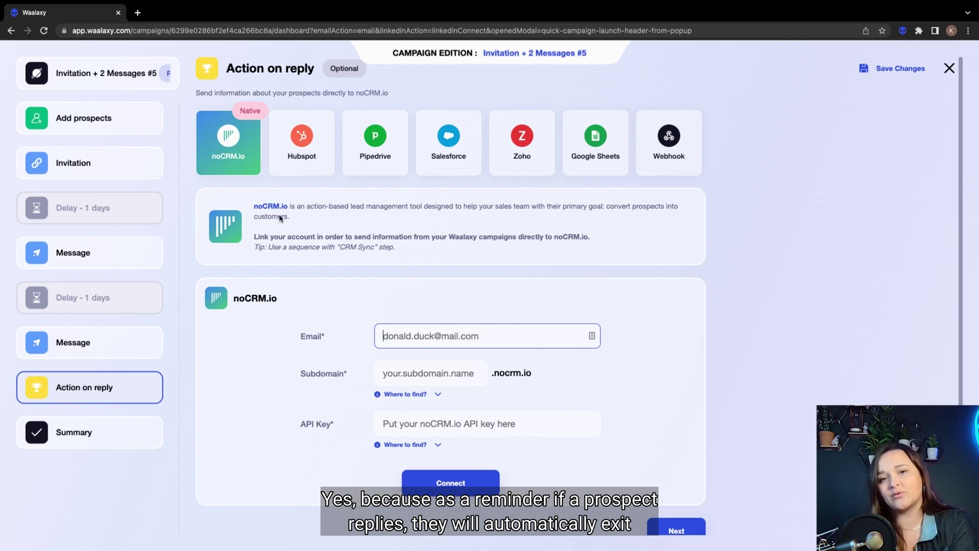
{"action": "left_click", "coordinate": [312, 169]}
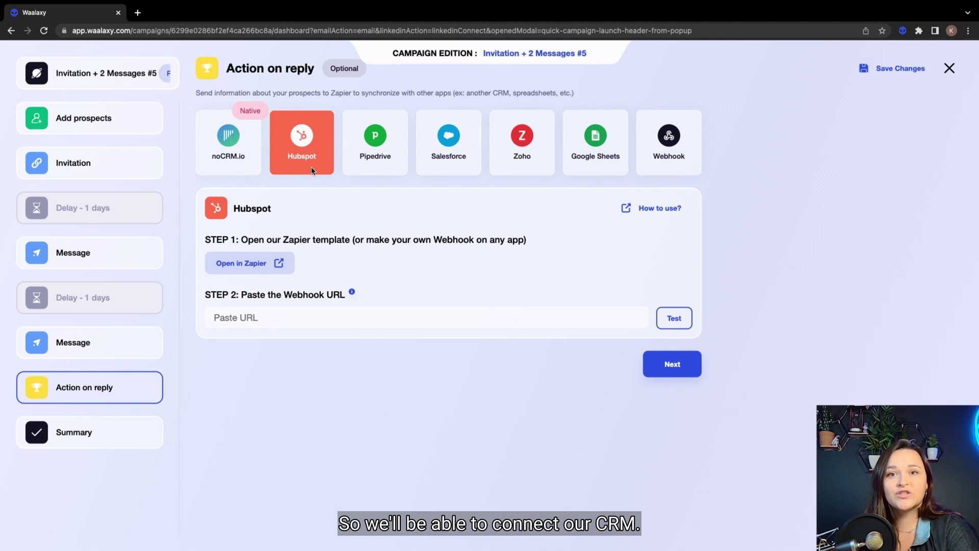
Try the Pipedrive, Salesforce and Zoho tiles, settling on Google Sheets for Action on reply
{"action": "left_click", "coordinate": [367, 165]}
{"action": "left_click", "coordinate": [435, 162]}
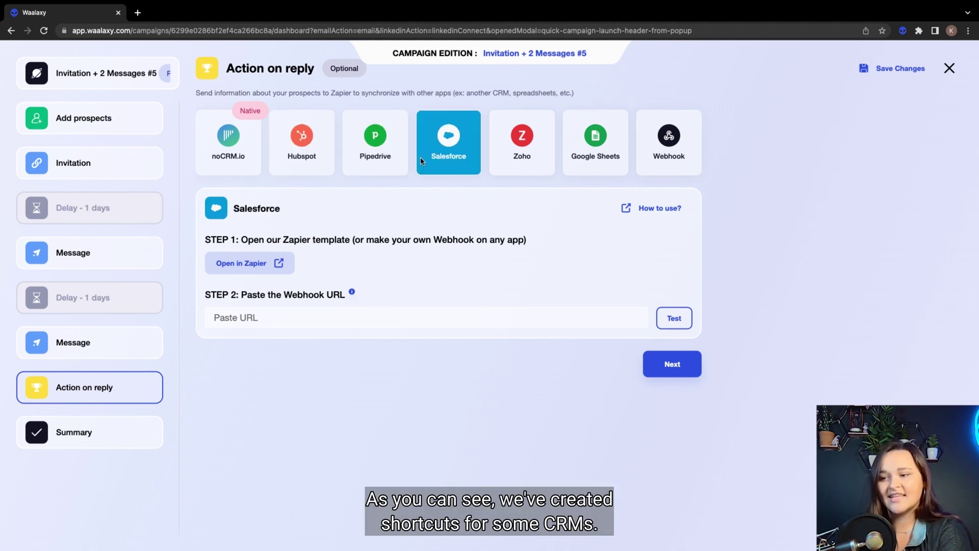
{"action": "left_click", "coordinate": [507, 161]}
{"action": "left_click", "coordinate": [590, 160]}
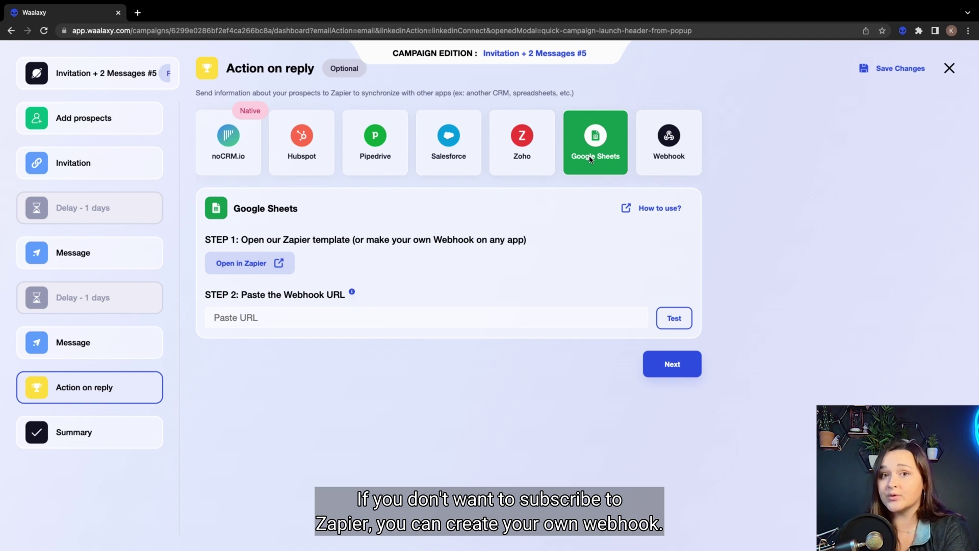
Choose the generic Webhook option as the Action on reply integration
{"action": "left_click", "coordinate": [649, 161]}
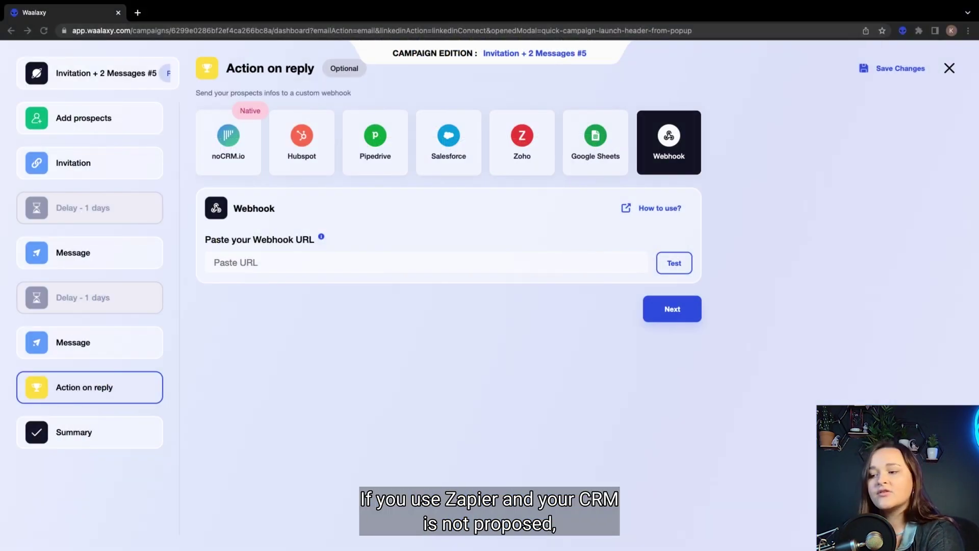
Select the Google Sheets tile again for the Action on reply step
{"action": "left_click", "coordinate": [602, 143]}
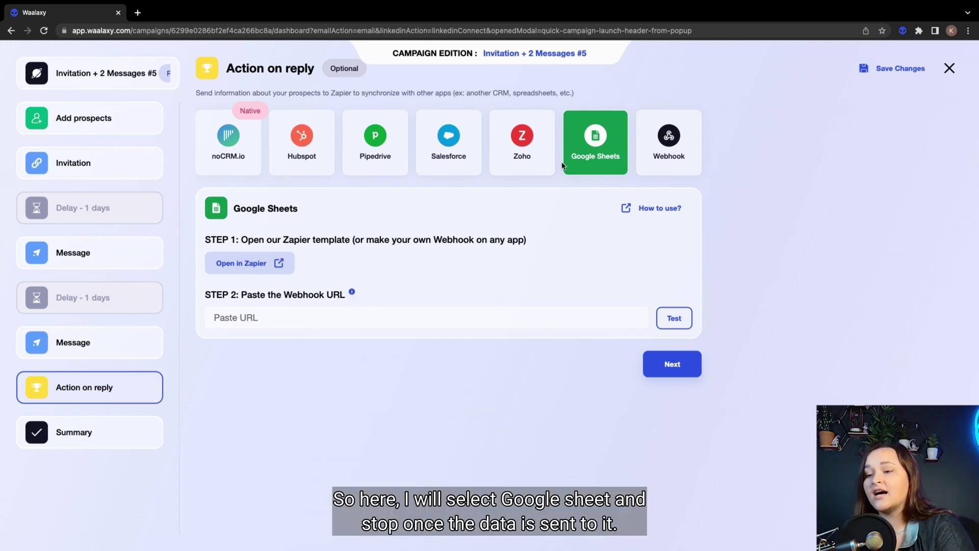
Create a zap from the shared Google Sheets template, name it 'Zap Waalaxy test', and copy its Catch Hook URL
{"action": "left_click", "coordinate": [256, 264]}
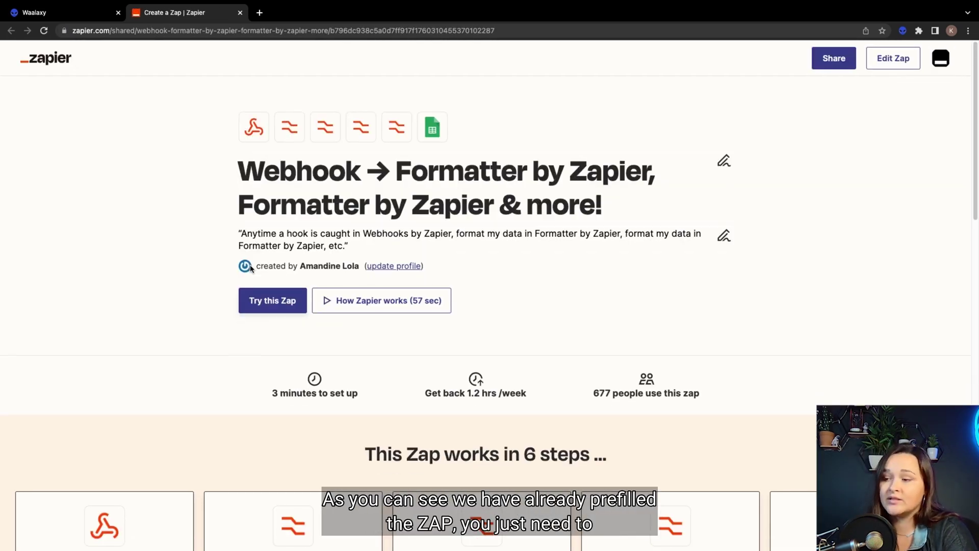
{"action": "left_click", "coordinate": [286, 293]}
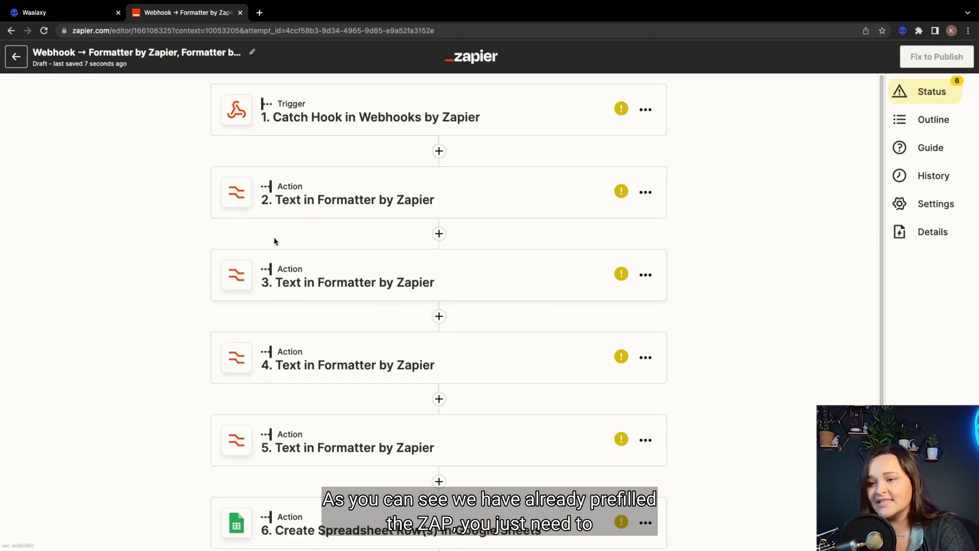
{"action": "left_click", "coordinate": [252, 52]}
{"action": "type", "text": "Zap Waalaxy test"}
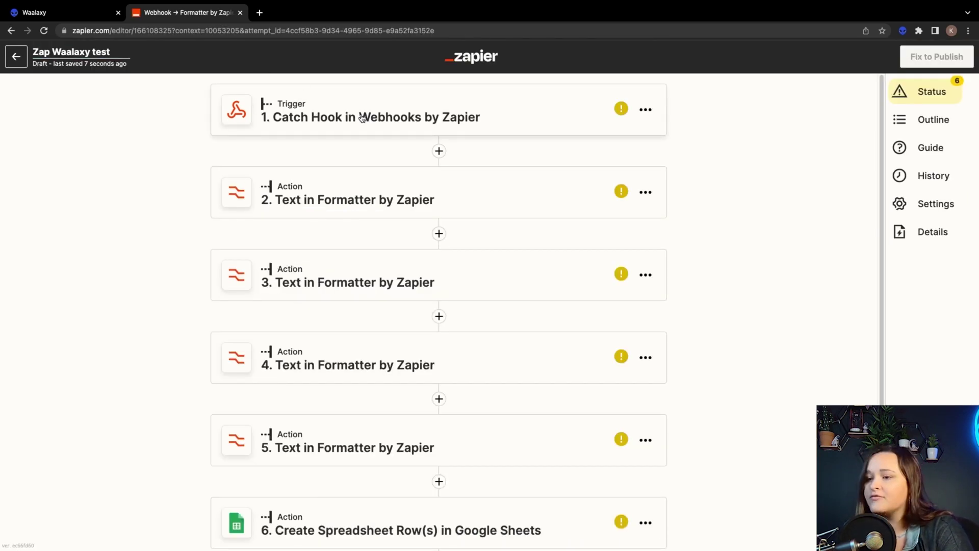
{"action": "left_click", "coordinate": [361, 117]}
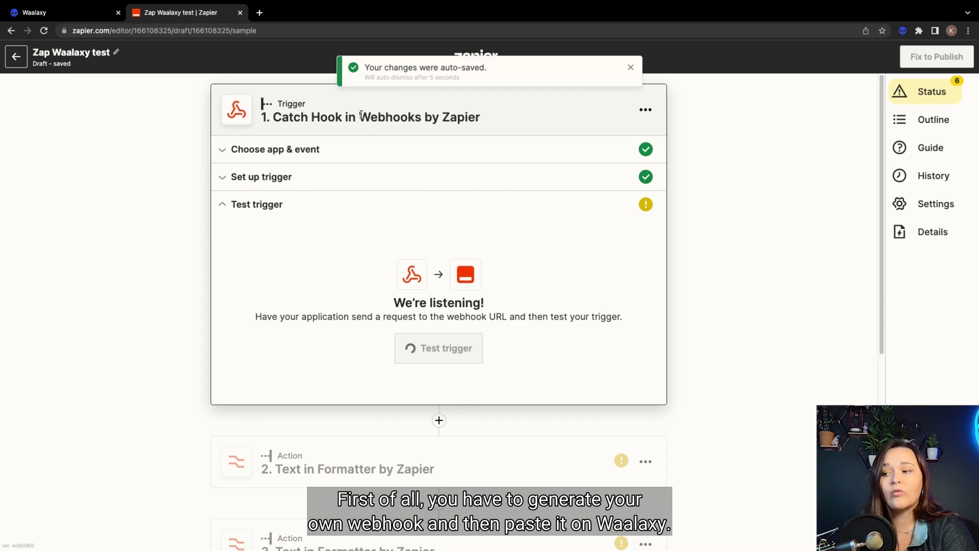
{"action": "left_click", "coordinate": [612, 294]}
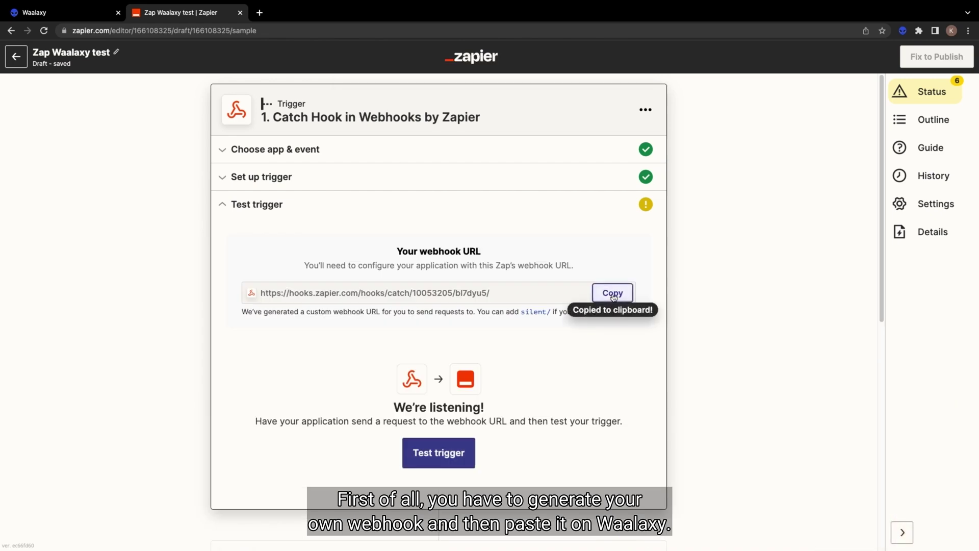
Paste the Zapier webhook URL into the Google Sheets action, validate it, and save the campaign
{"action": "left_click", "coordinate": [74, 20]}
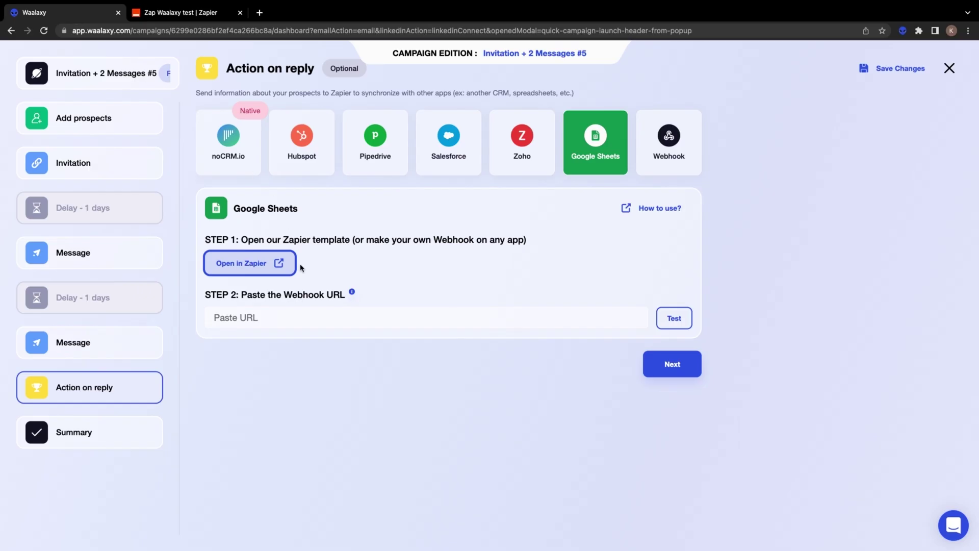
{"action": "left_click", "coordinate": [320, 321]}
{"action": "key", "text": "ctrl+v"}
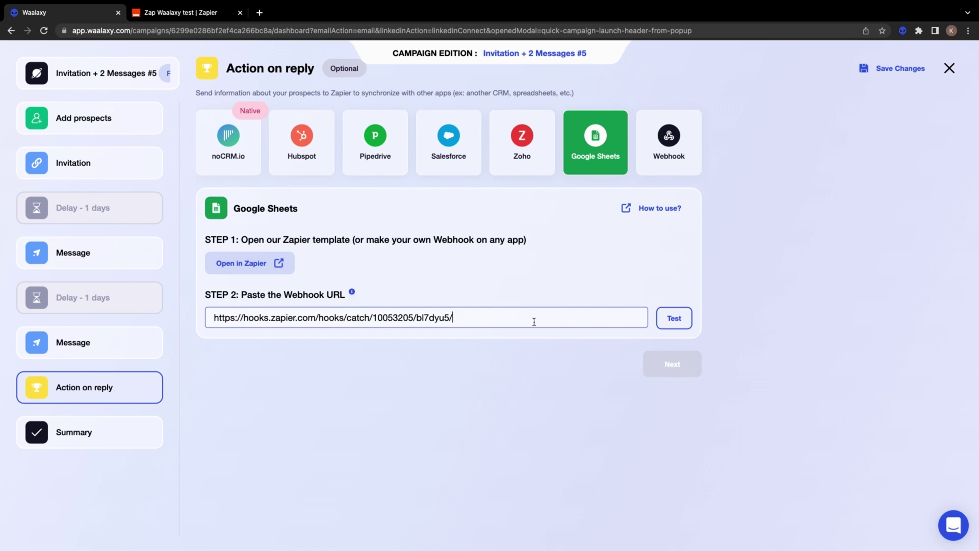
{"action": "left_click", "coordinate": [673, 318]}
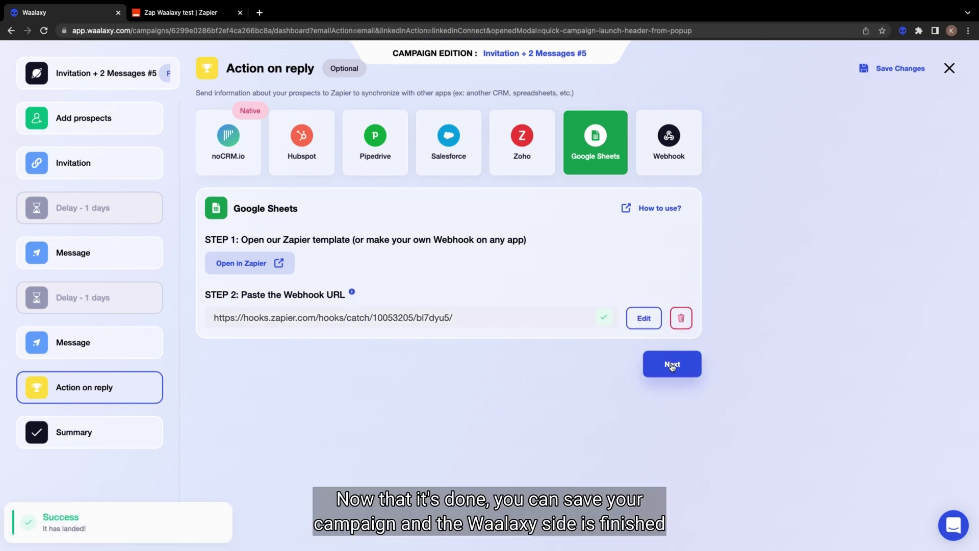
{"action": "left_click", "coordinate": [672, 365]}
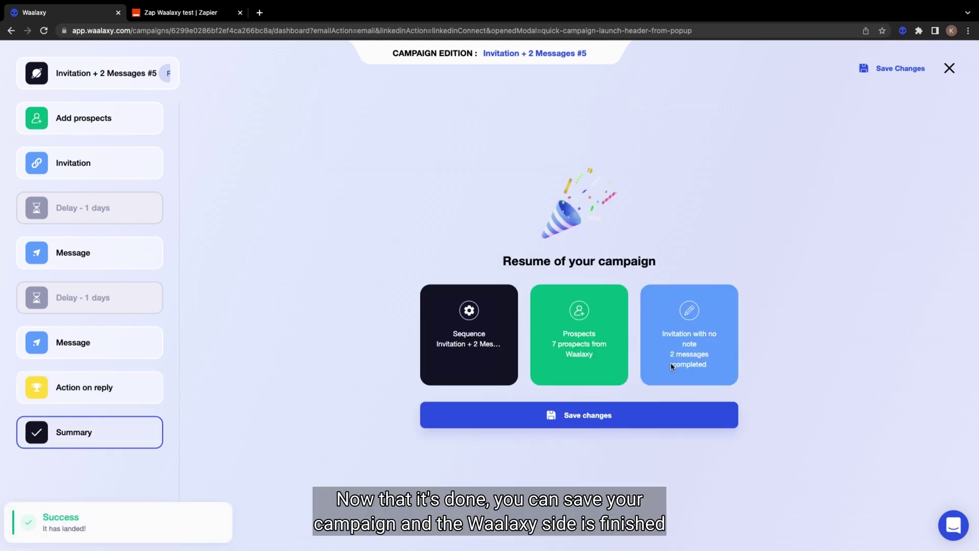
{"action": "left_click", "coordinate": [588, 422]}
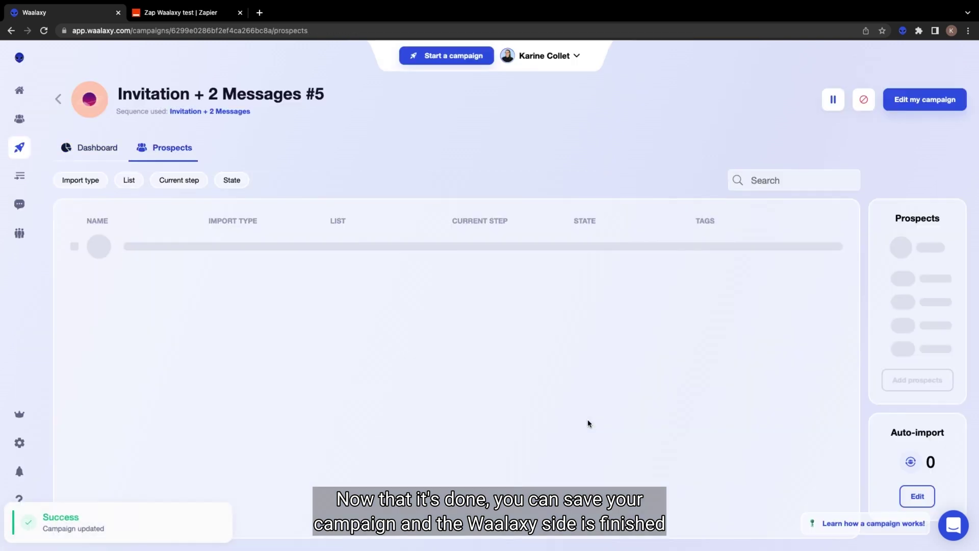
Test the Catch Hook trigger to pull in the received webhook request
{"action": "left_click", "coordinate": [188, 14]}
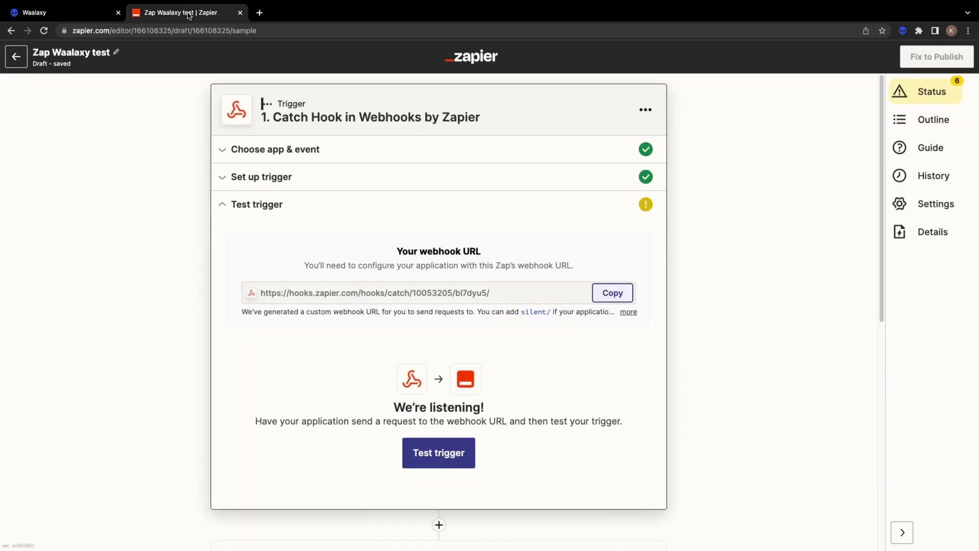
{"action": "left_click", "coordinate": [456, 462]}
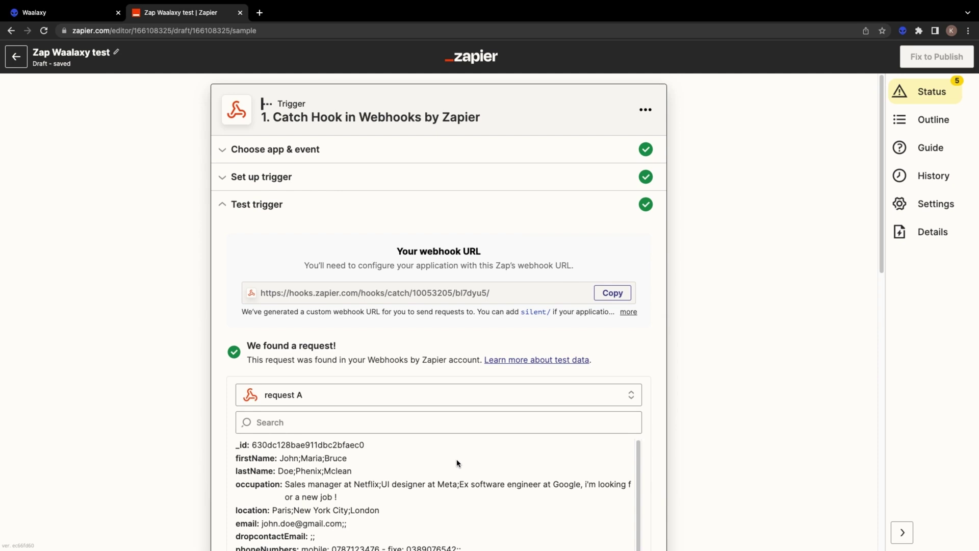
{"action": "scroll", "coordinate": [673, 384], "scroll_direction": "down", "scroll_amount": 7}
{"action": "scroll", "coordinate": [705, 363], "scroll_direction": "up", "scroll_amount": 2}
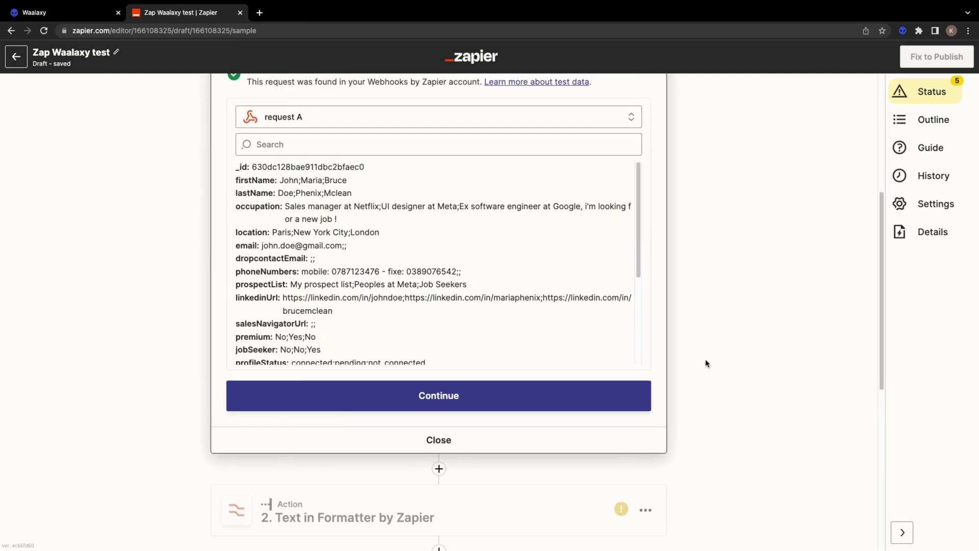
Make step 2 a Split Text formatter with the webhook First Name as its input
{"action": "left_click", "coordinate": [441, 407]}
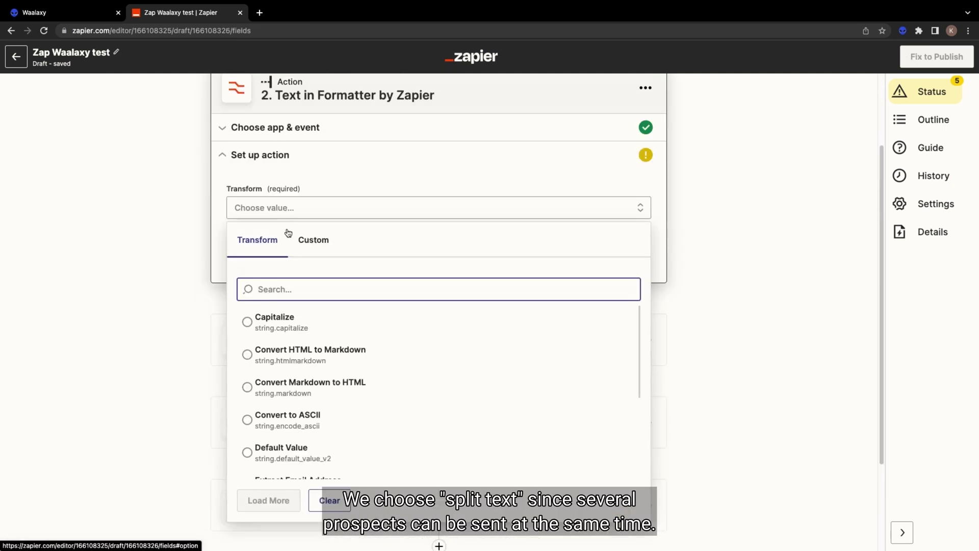
{"action": "type", "text": "split"}
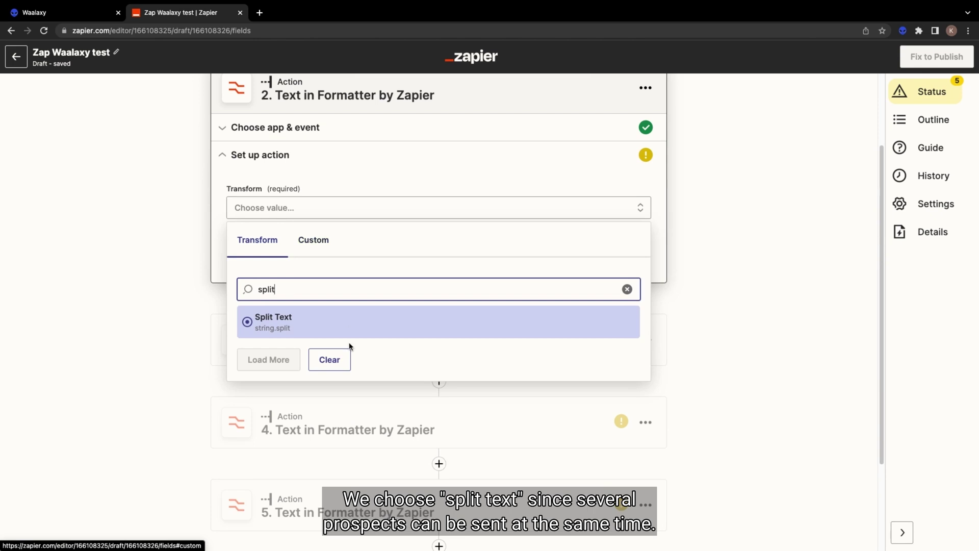
{"action": "left_click", "coordinate": [288, 332]}
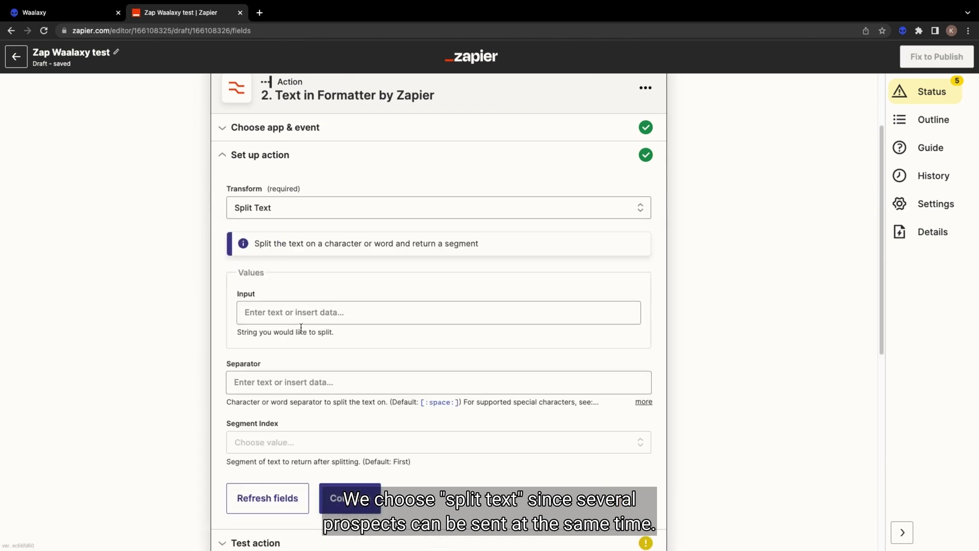
{"action": "left_click", "coordinate": [307, 313]}
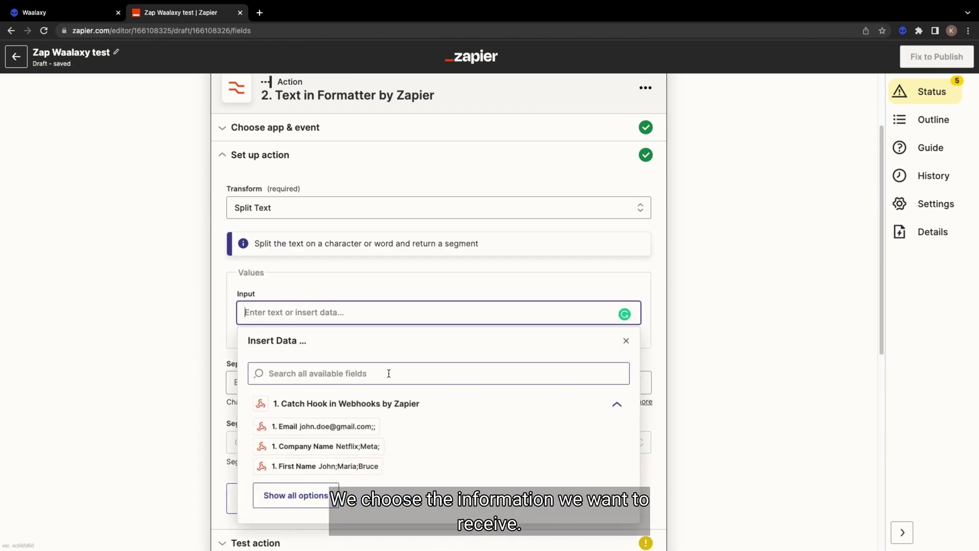
{"action": "left_click", "coordinate": [349, 467]}
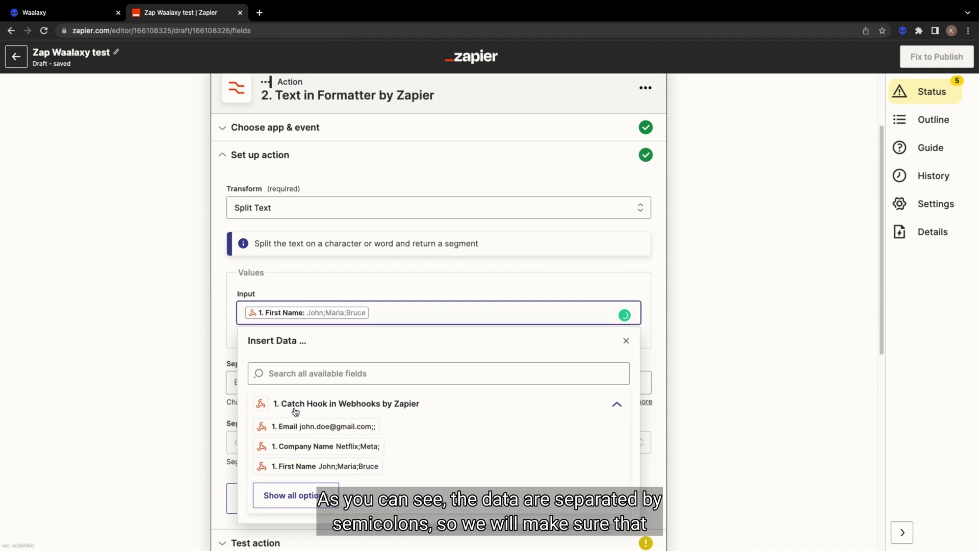
{"action": "left_click", "coordinate": [206, 364]}
Split First Name on ';', returning All (as Line-items), and test the step
{"action": "left_click", "coordinate": [374, 377]}
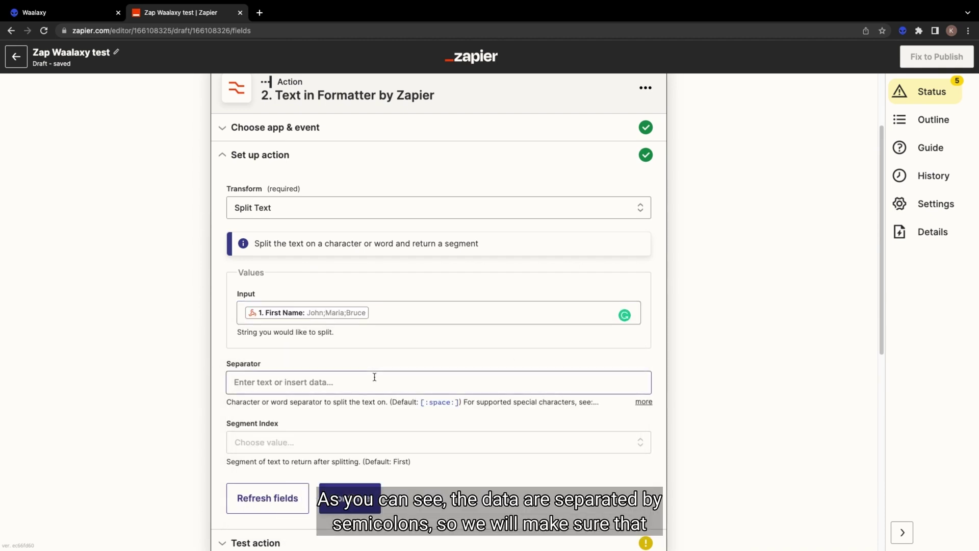
{"action": "type", "text": ";"}
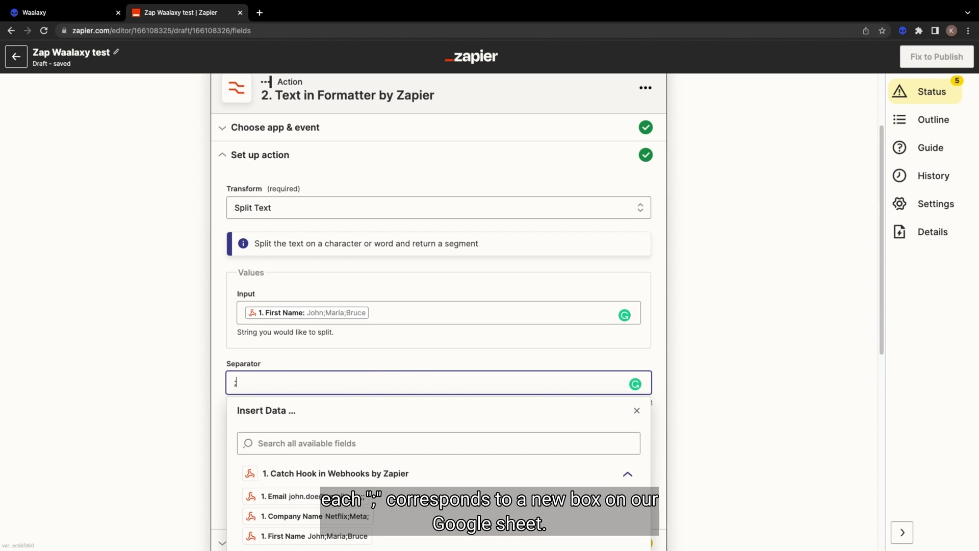
{"action": "left_click", "coordinate": [208, 367]}
{"action": "left_click", "coordinate": [287, 424]}
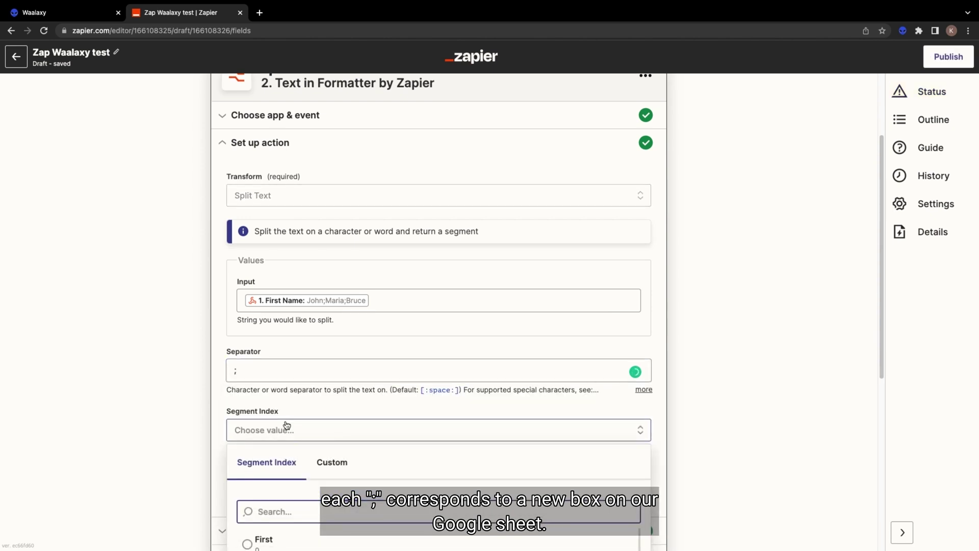
{"action": "type", "text": "all"}
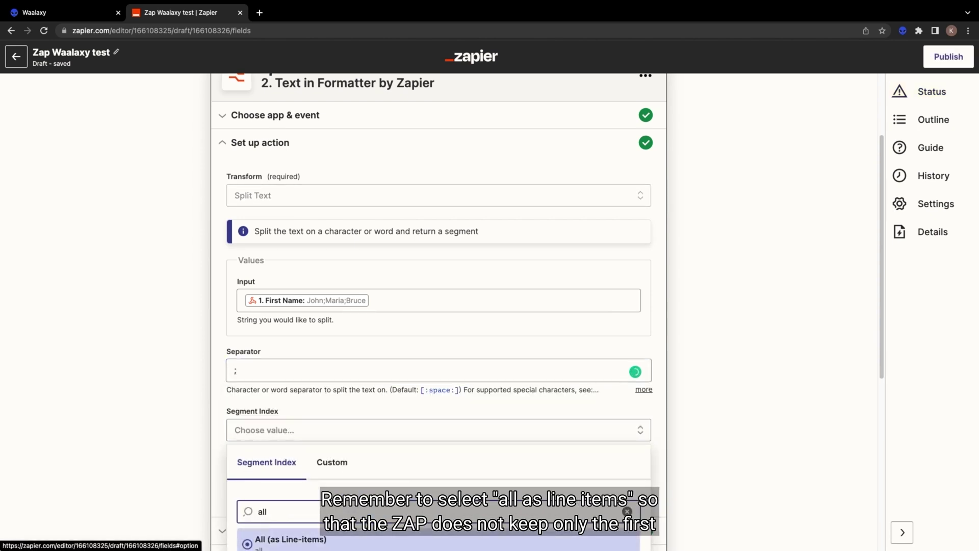
{"action": "key", "text": "Return"}
{"action": "scroll", "coordinate": [870, 244], "scroll_direction": "down", "scroll_amount": 2}
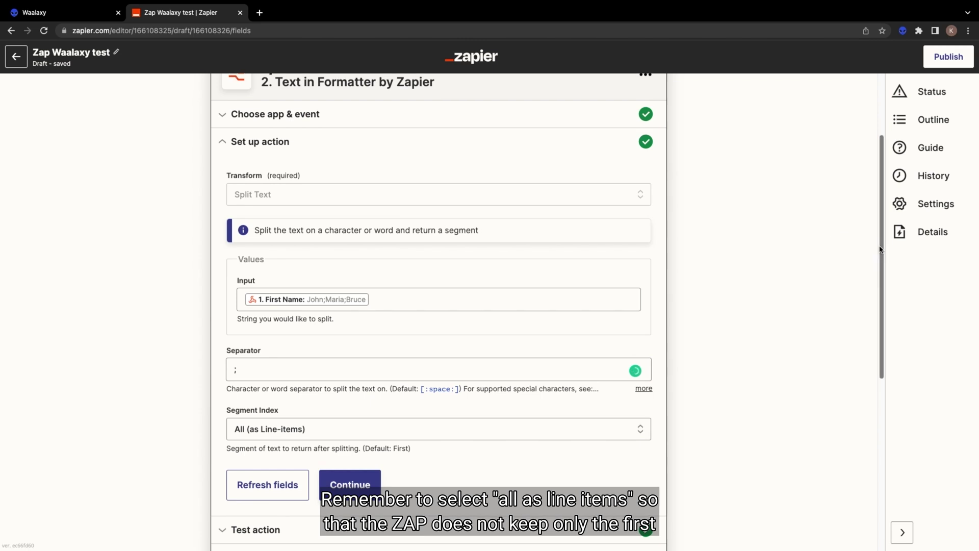
{"action": "left_click", "coordinate": [332, 378]}
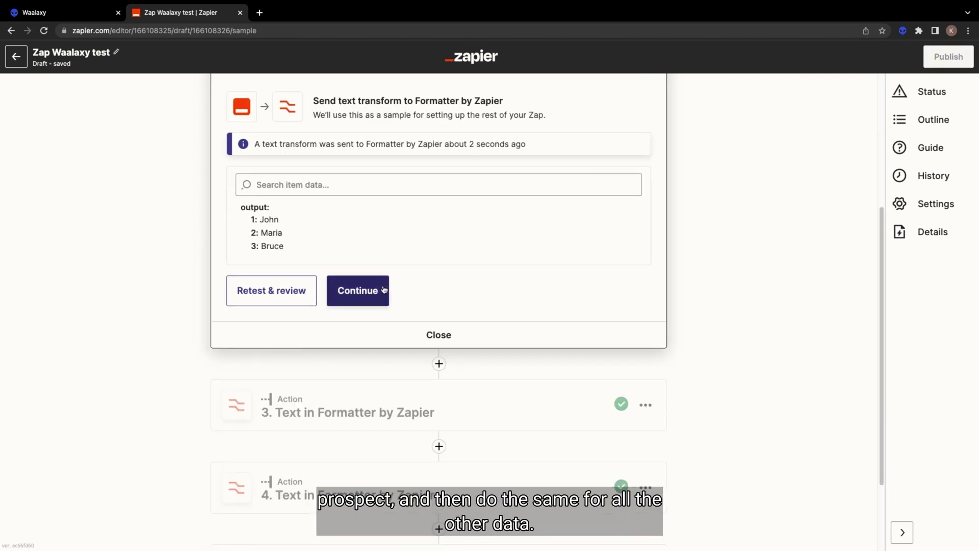
Set step 3 to split Email on ';' into line items and test it
{"action": "left_click", "coordinate": [358, 290]}
{"action": "left_click", "coordinate": [363, 393]}
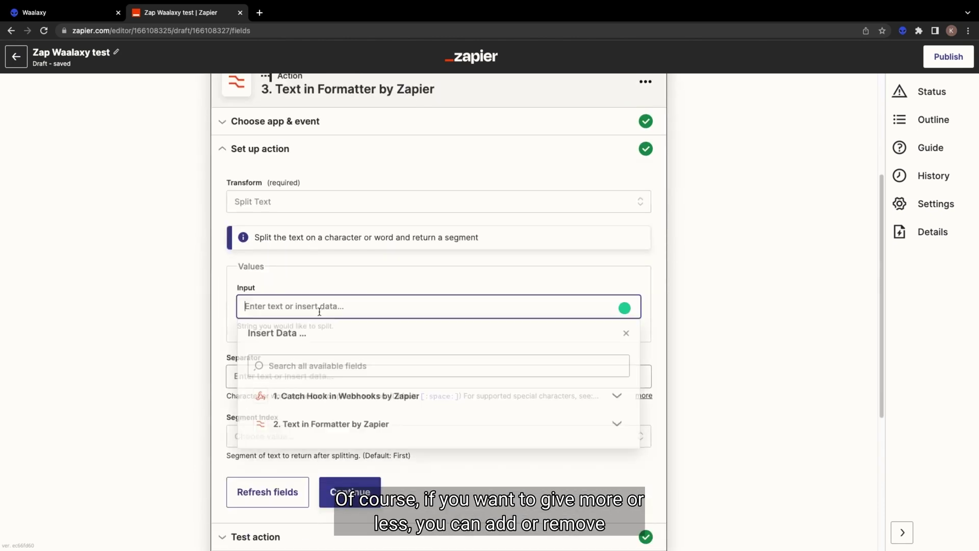
{"action": "left_click", "coordinate": [388, 395]}
{"action": "left_click", "coordinate": [357, 415]}
{"action": "left_click", "coordinate": [298, 377]}
{"action": "type", "text": ";"}
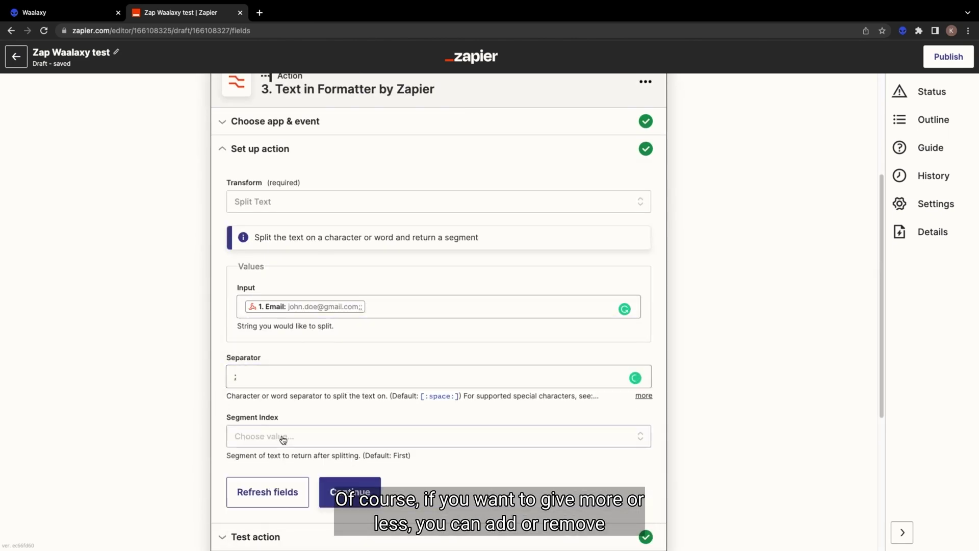
{"action": "left_click", "coordinate": [280, 441]}
{"action": "left_click", "coordinate": [284, 542]}
{"action": "left_click", "coordinate": [350, 344]}
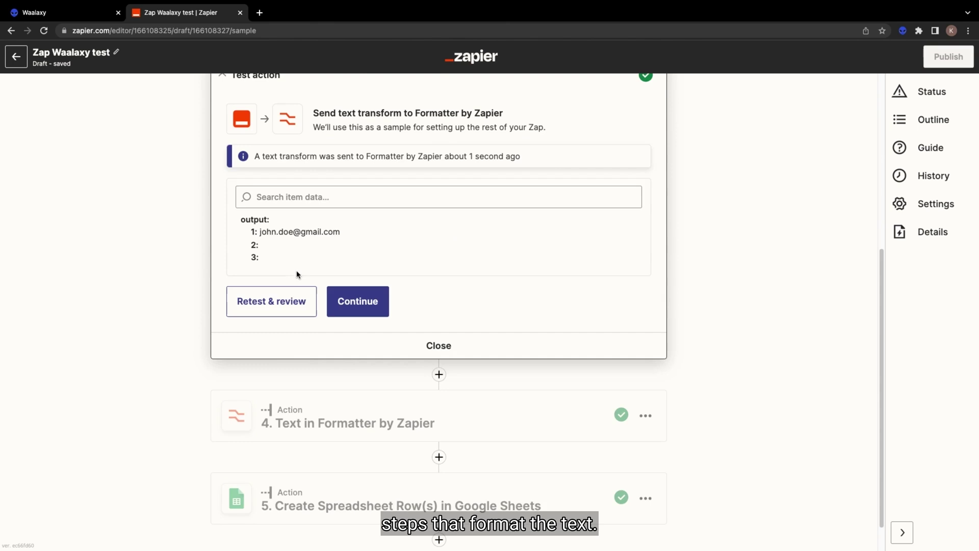
Set step 4 to split Company Name on ';', returning All (as Line-items)
{"action": "left_click", "coordinate": [359, 299]}
{"action": "left_click", "coordinate": [387, 374]}
{"action": "left_click", "coordinate": [350, 423]}
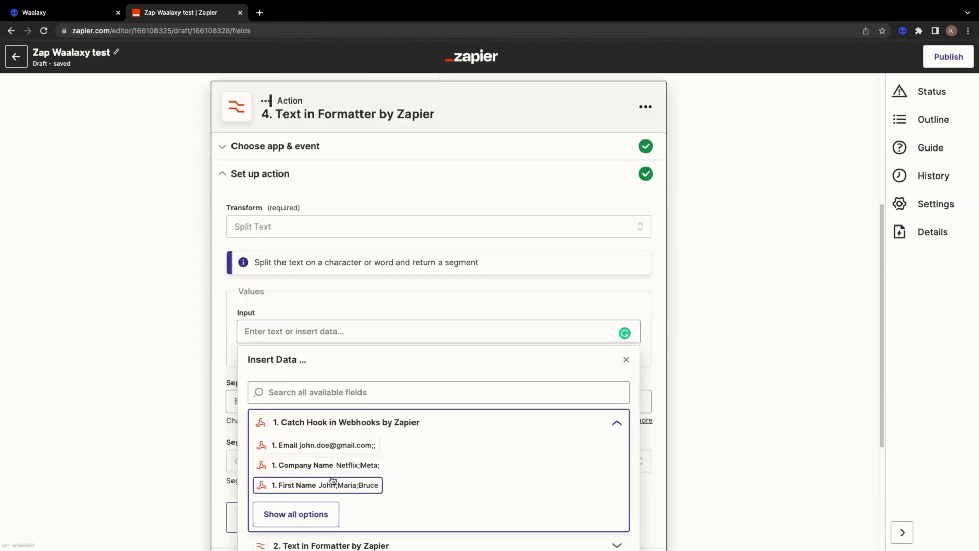
{"action": "left_click", "coordinate": [332, 464]}
{"action": "left_click", "coordinate": [357, 400]}
{"action": "type", "text": ";"}
{"action": "left_click", "coordinate": [339, 457]}
{"action": "left_click", "coordinate": [272, 540]}
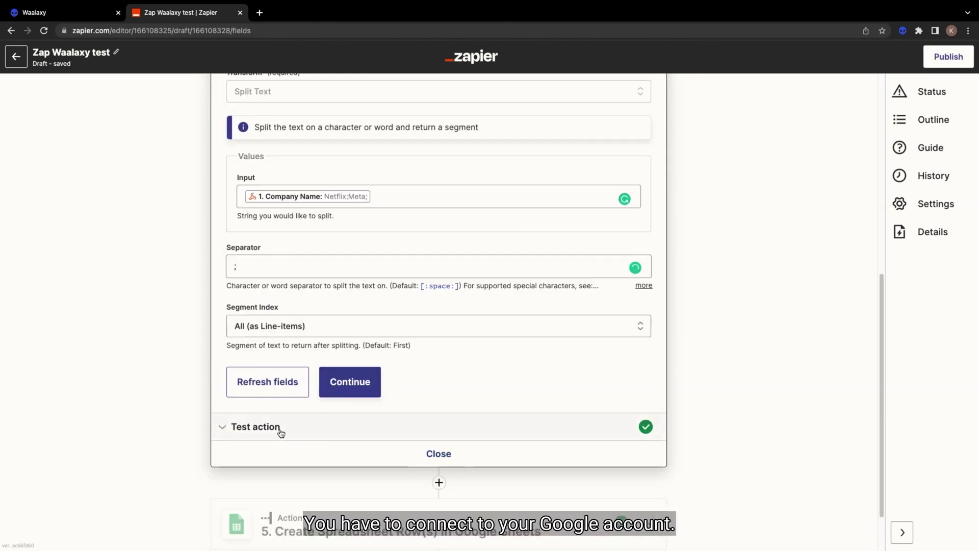
Rerun step 4's test and create a new Google Sheets spreadsheet named 'Zapier test'
{"action": "left_click", "coordinate": [280, 430]}
{"action": "left_click", "coordinate": [275, 345]}
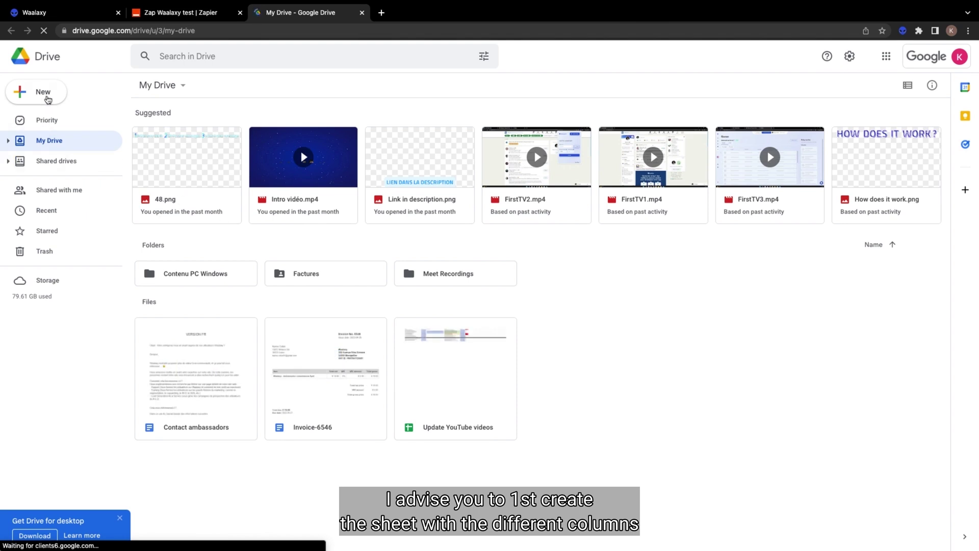
{"action": "left_click", "coordinate": [40, 92]}
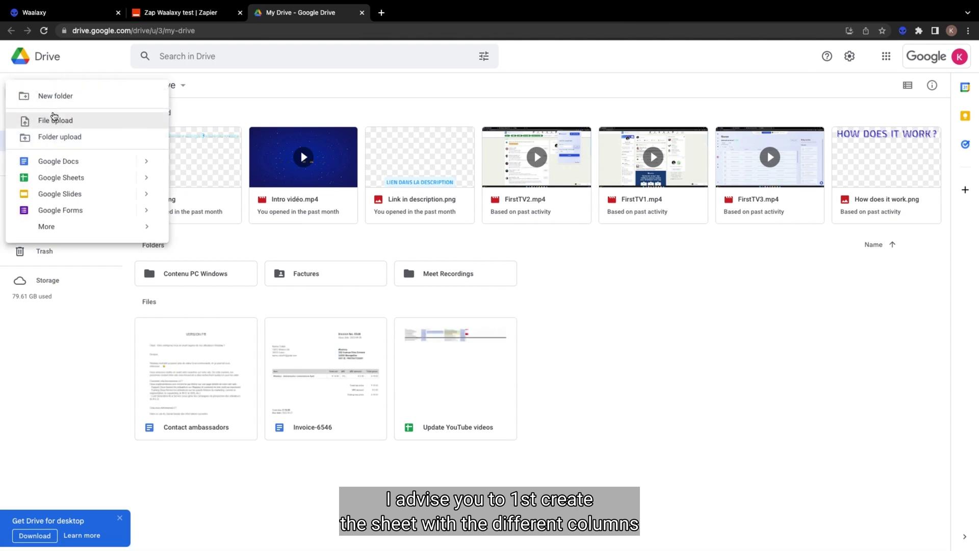
{"action": "left_click", "coordinate": [53, 178]}
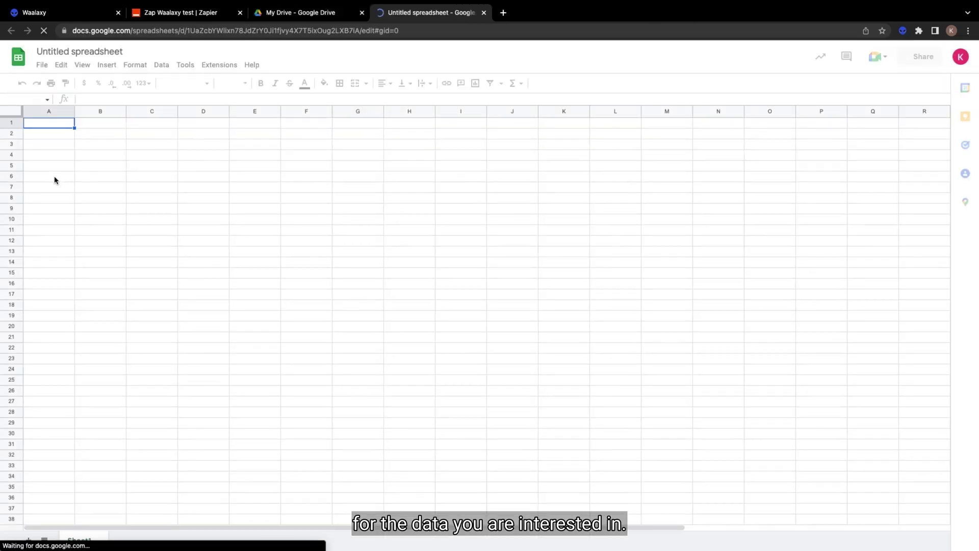
{"action": "left_click", "coordinate": [79, 51]}
{"action": "type", "text": "Zapier test"}
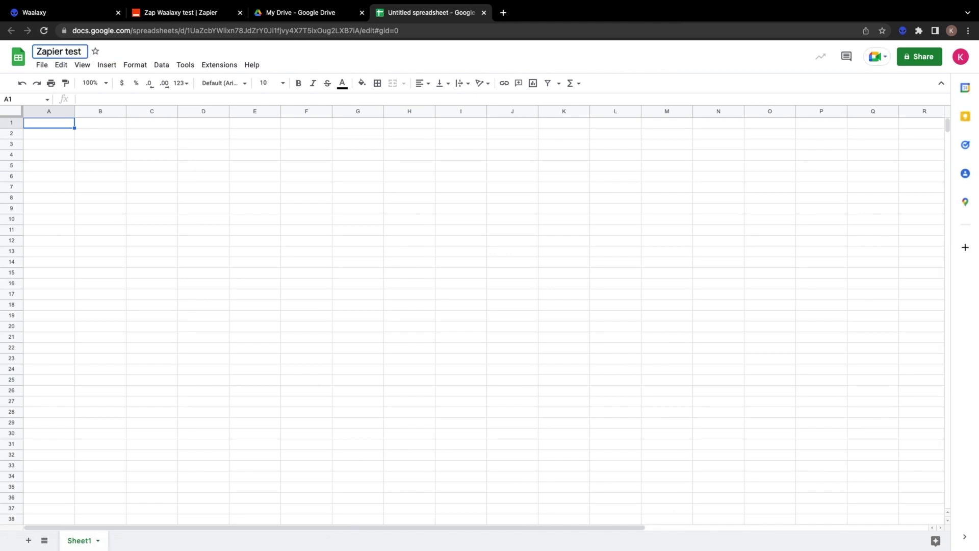
Enter headers First name, Email and Company in cells A1–C1, then return to Zapier
{"action": "left_click", "coordinate": [58, 123]}
{"action": "type", "text": "First name"}
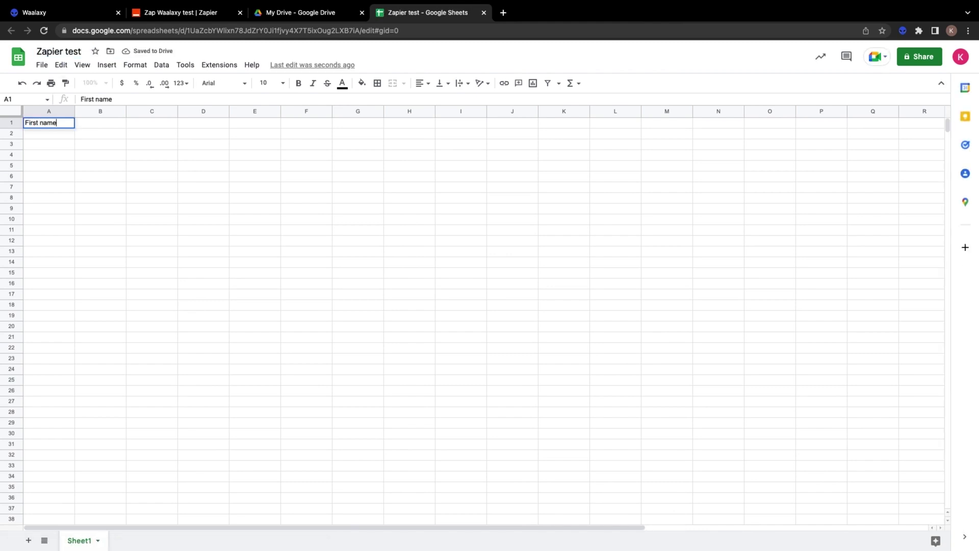
{"action": "left_click", "coordinate": [100, 122]}
{"action": "type", "text": "Email"}
{"action": "left_click", "coordinate": [152, 123]}
{"action": "type", "text": "Company"}
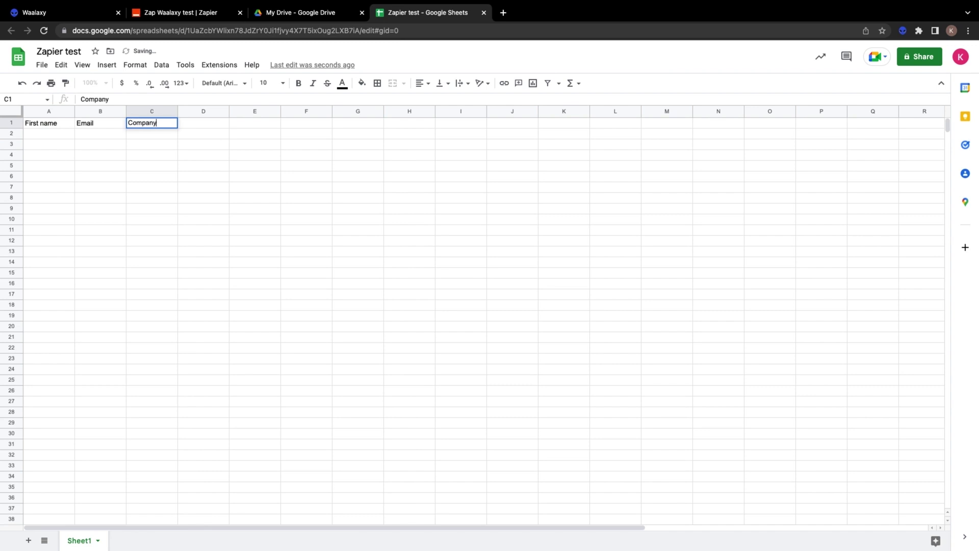
{"action": "left_click", "coordinate": [49, 134]}
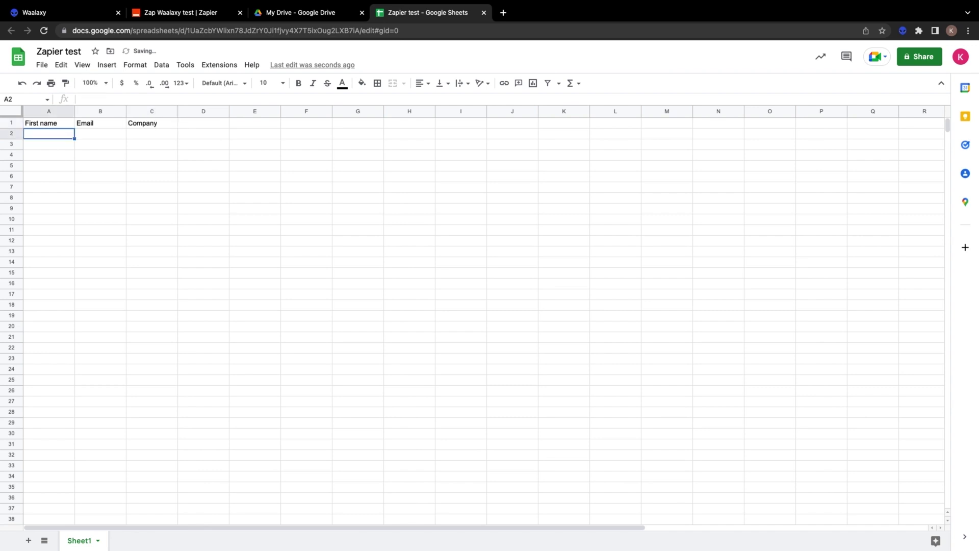
{"action": "left_click", "coordinate": [361, 12]}
{"action": "left_click", "coordinate": [193, 12]}
Connect the Google Sheets account and target My Google Drive, spreadsheet Zapier test, worksheet Sheet1
{"action": "scroll", "coordinate": [328, 293], "scroll_direction": "down", "scroll_amount": 2}
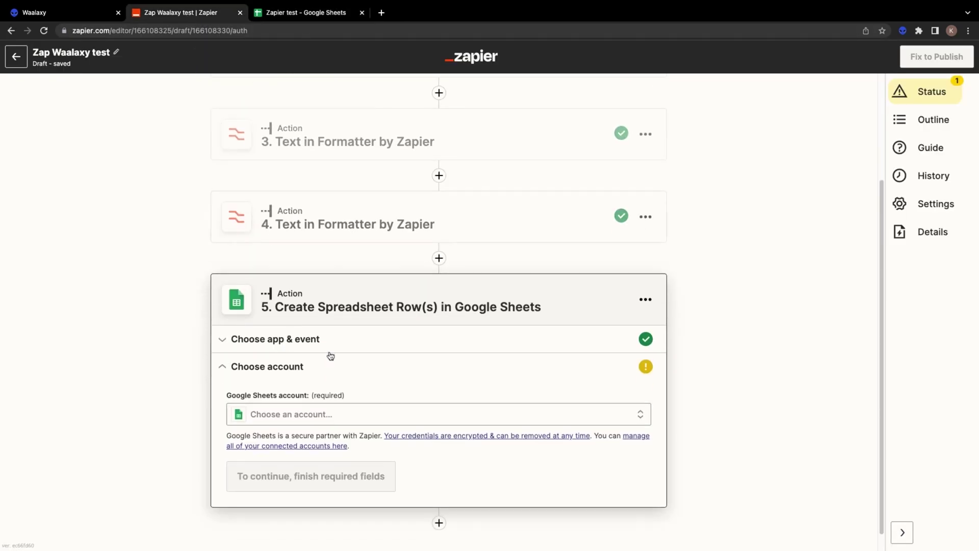
{"action": "left_click", "coordinate": [509, 411]}
{"action": "left_click", "coordinate": [519, 439]}
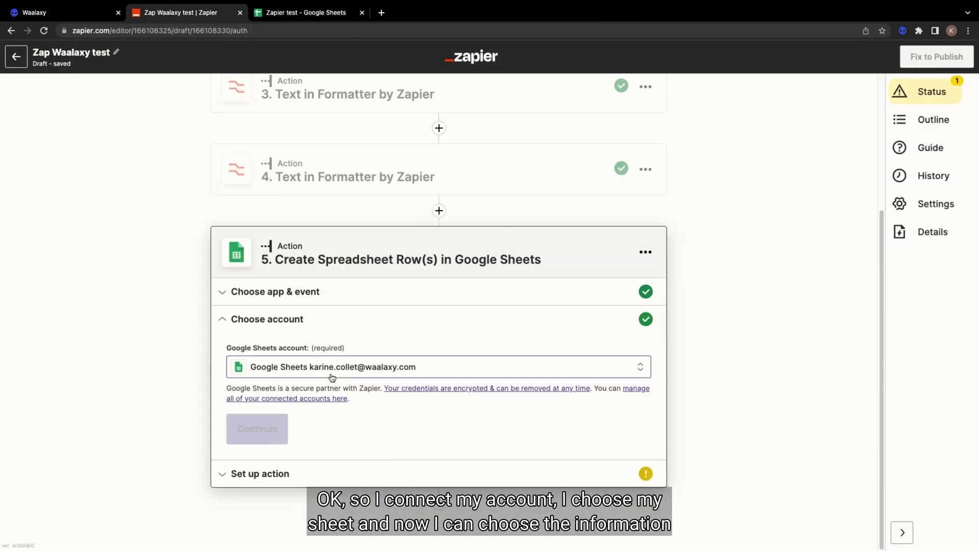
{"action": "left_click", "coordinate": [260, 438]}
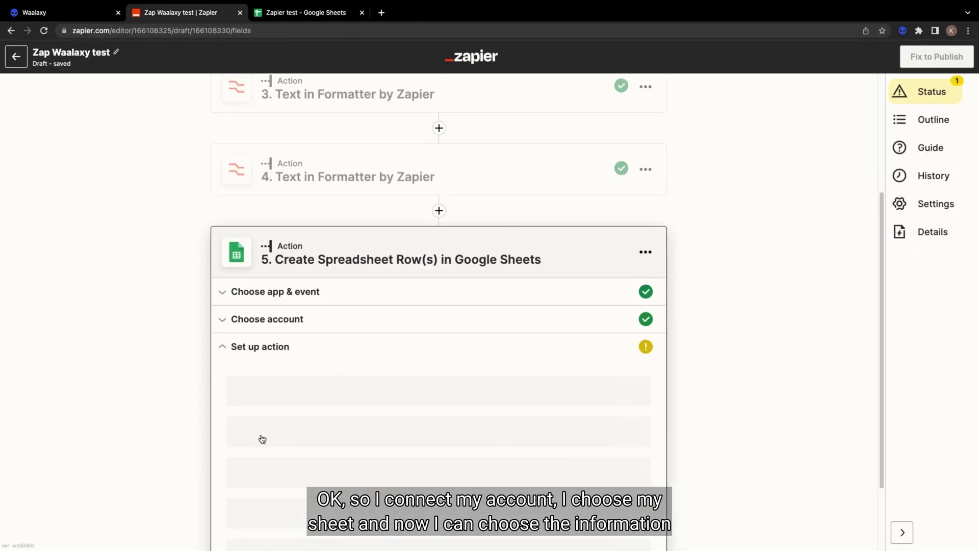
{"action": "left_click", "coordinate": [308, 400]}
{"action": "left_click", "coordinate": [285, 414]}
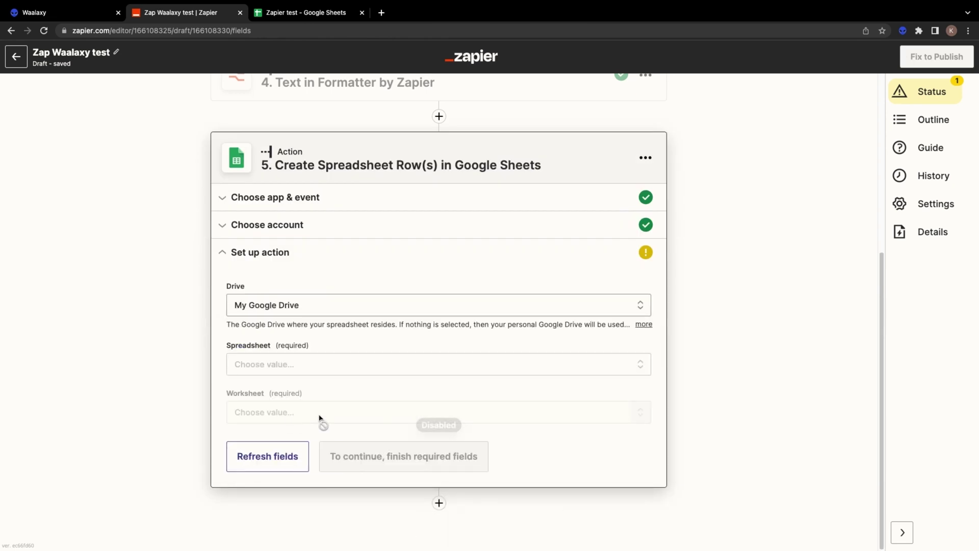
{"action": "left_click", "coordinate": [301, 371]}
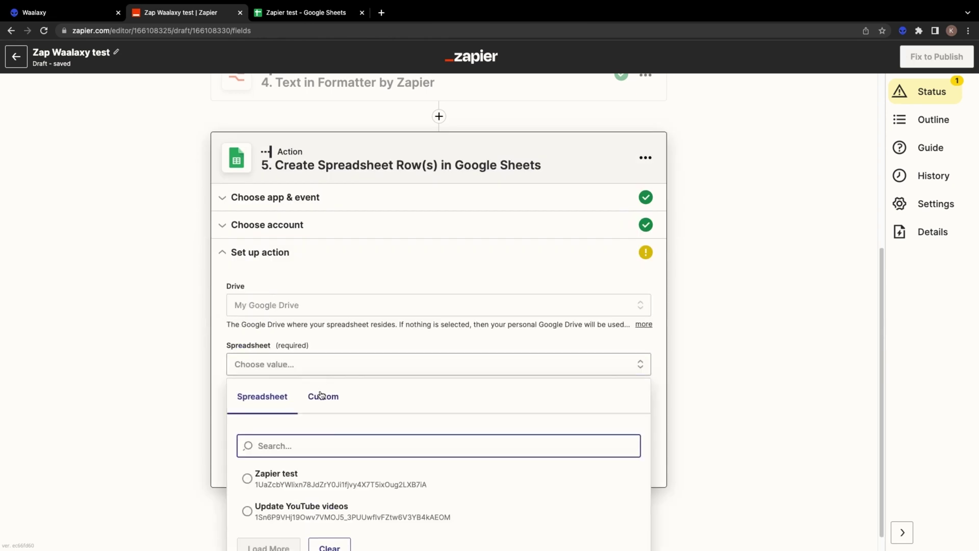
{"action": "left_click", "coordinate": [327, 473]}
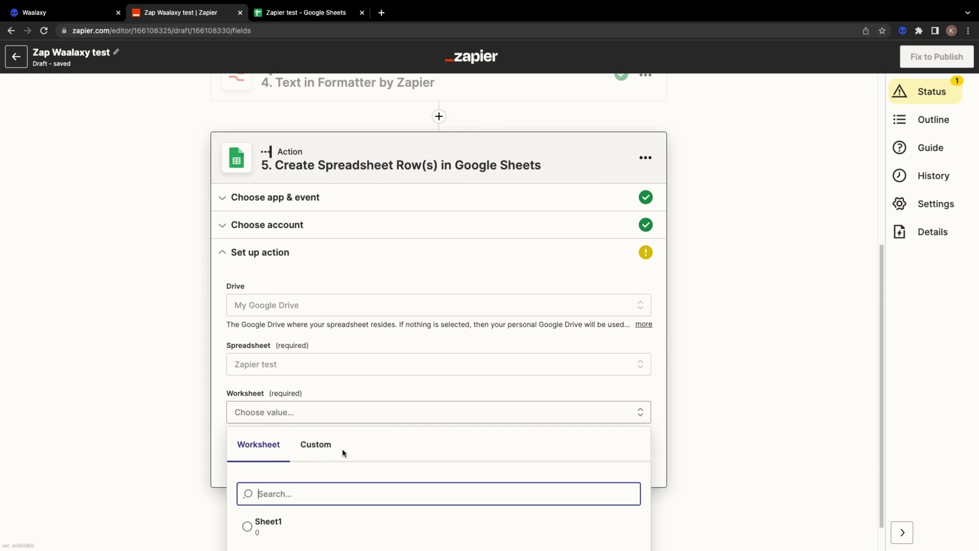
{"action": "left_click", "coordinate": [269, 523]}
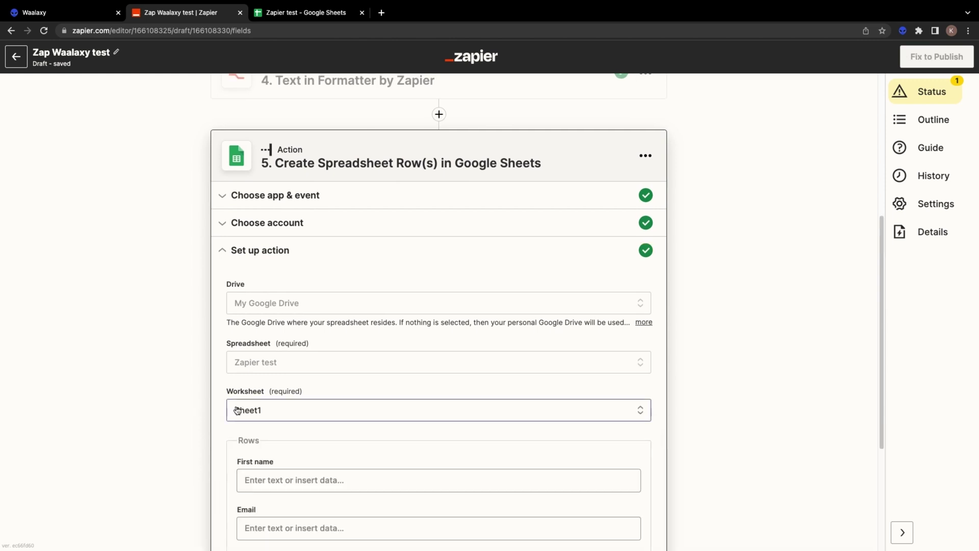
Map First name, Email and Company to the outputs of formatter steps 2, 3 and 4
{"action": "scroll", "coordinate": [341, 410], "scroll_direction": "down", "scroll_amount": 4}
{"action": "left_click", "coordinate": [301, 284]}
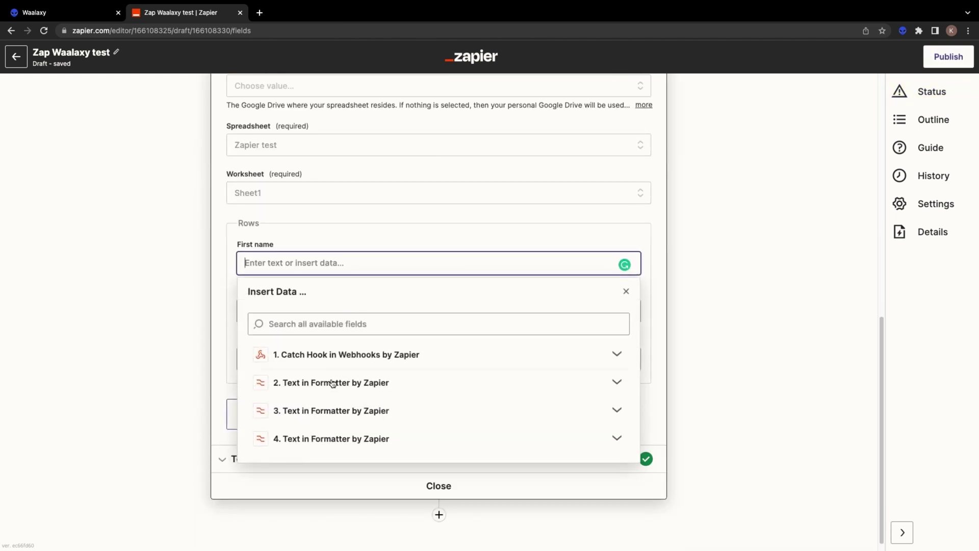
{"action": "left_click", "coordinate": [309, 382]}
{"action": "left_click", "coordinate": [313, 425]}
{"action": "left_click", "coordinate": [230, 339]}
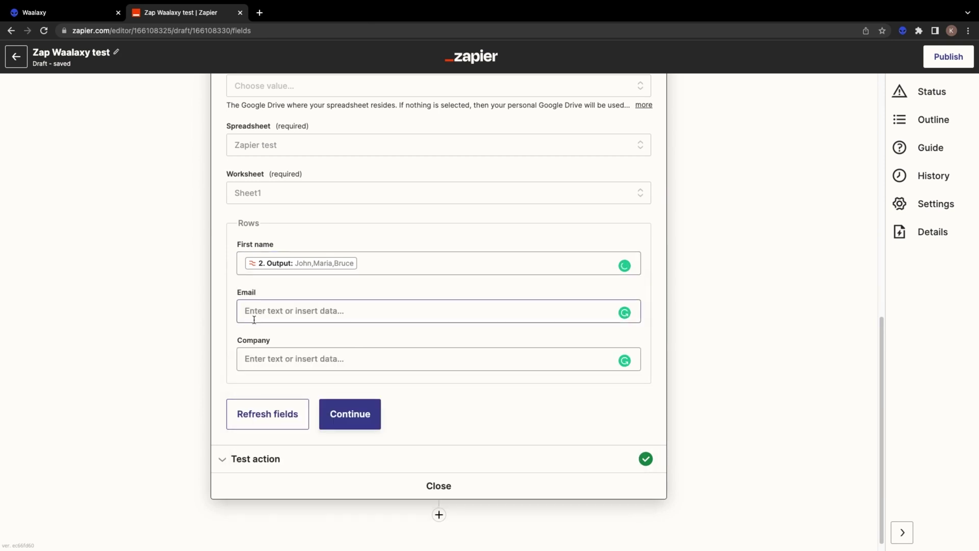
{"action": "left_click", "coordinate": [336, 311]}
{"action": "left_click", "coordinate": [324, 467]}
{"action": "left_click", "coordinate": [316, 500]}
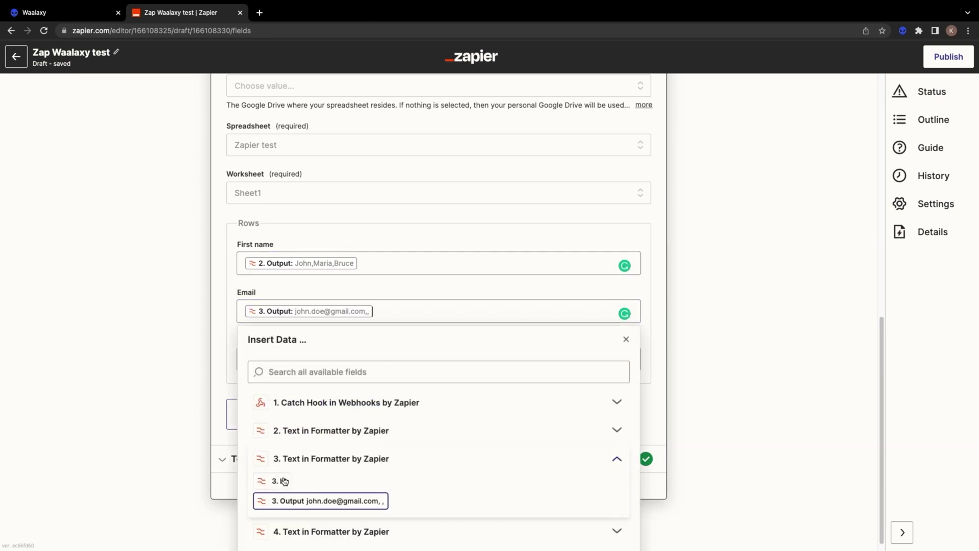
{"action": "left_click", "coordinate": [219, 339]}
{"action": "left_click", "coordinate": [276, 359]}
{"action": "left_click", "coordinate": [326, 533]}
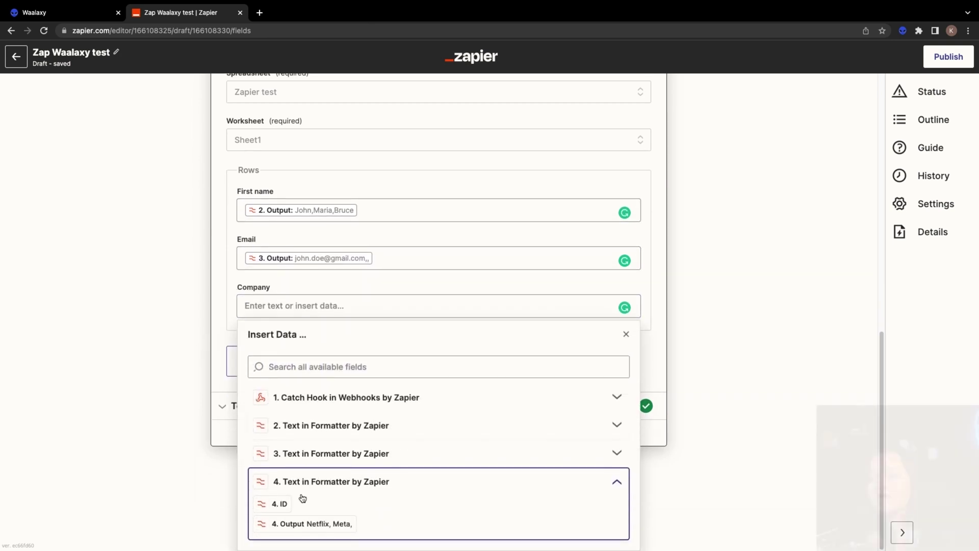
{"action": "left_click", "coordinate": [290, 524]}
{"action": "left_click", "coordinate": [217, 323]}
{"action": "left_click", "coordinate": [335, 392]}
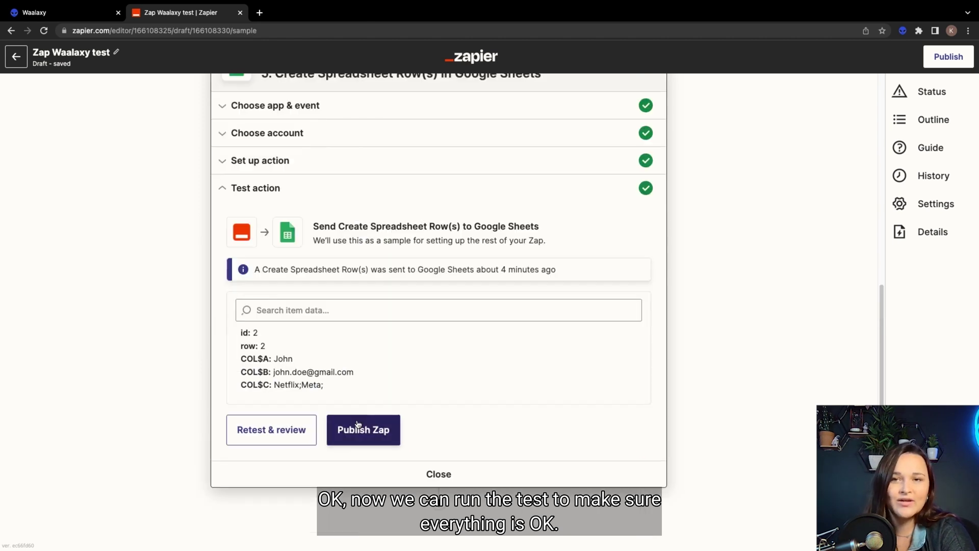
Retest the Google Sheets step to push sample rows into the Zapier test sheet
{"action": "left_click", "coordinate": [301, 431]}
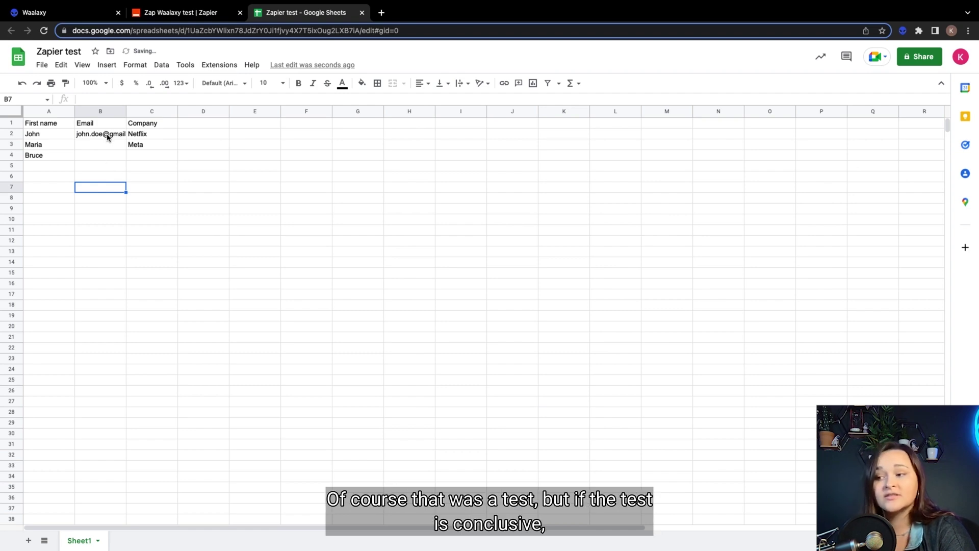
Return to the tested Zap 'Waalaxy test', then publish it and turn it on
{"action": "left_click", "coordinate": [199, 14]}
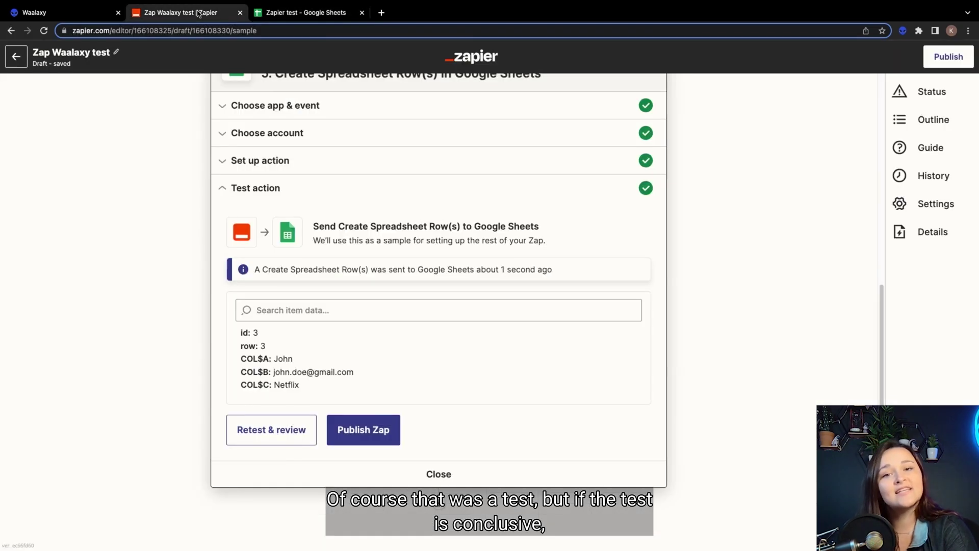
{"action": "left_click", "coordinate": [363, 429]}
{"action": "left_click", "coordinate": [507, 305]}
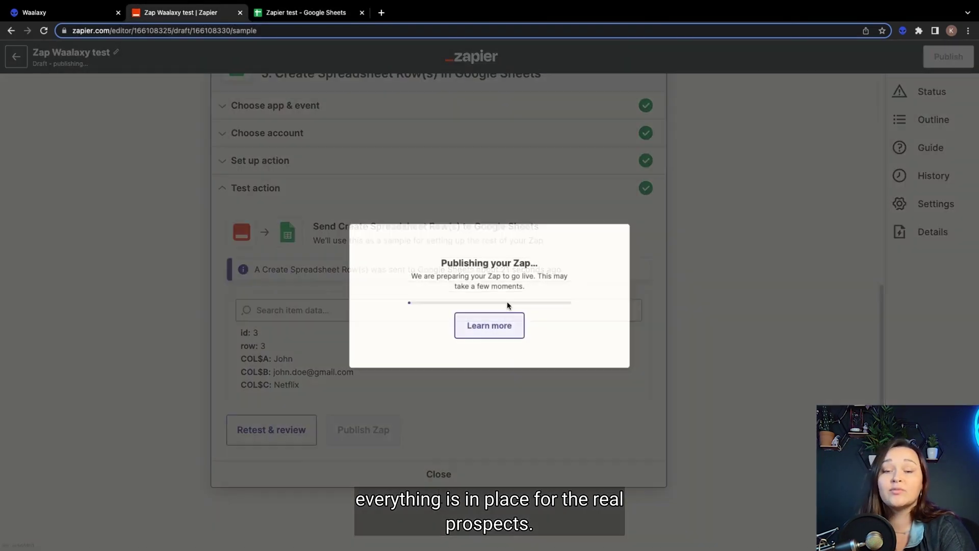